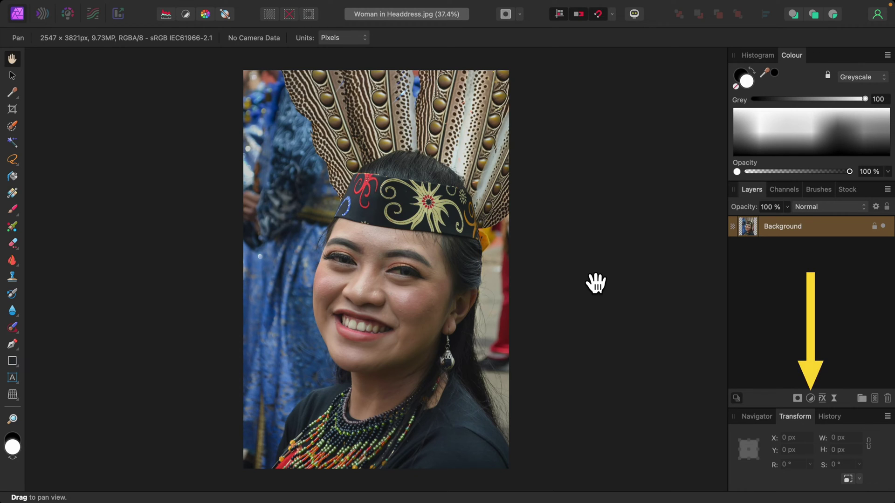
- Add a Curves adjustment above the Background photo and set its blend mode to Luminosity
{"action": "left_click", "coordinate": [813, 398]}
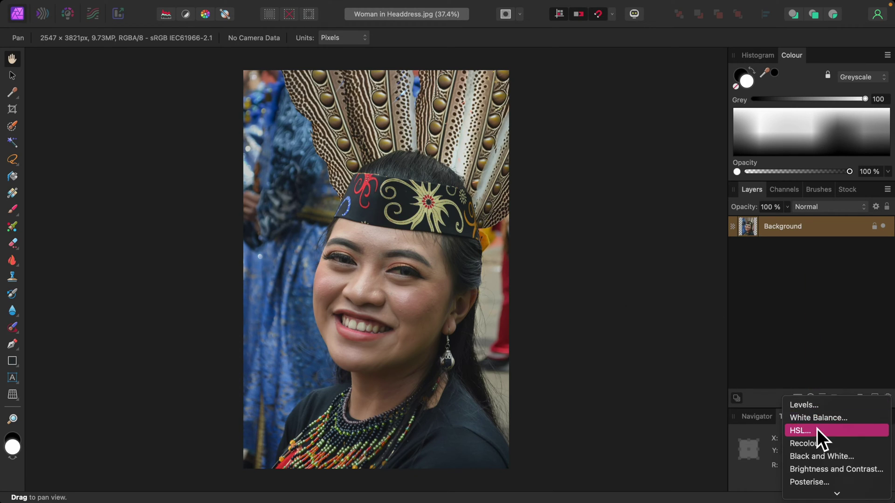
{"action": "left_click", "coordinate": [812, 457]}
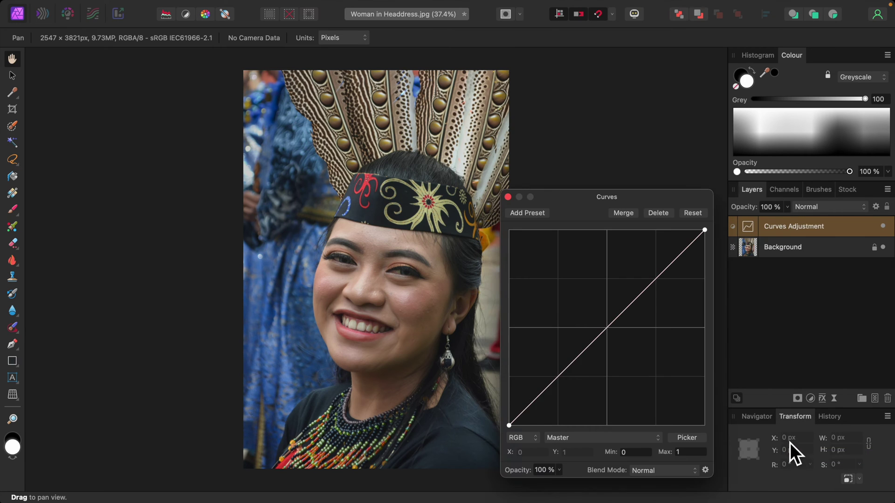
{"action": "left_click_drag", "start_coordinate": [614, 201], "coordinate": [639, 60]}
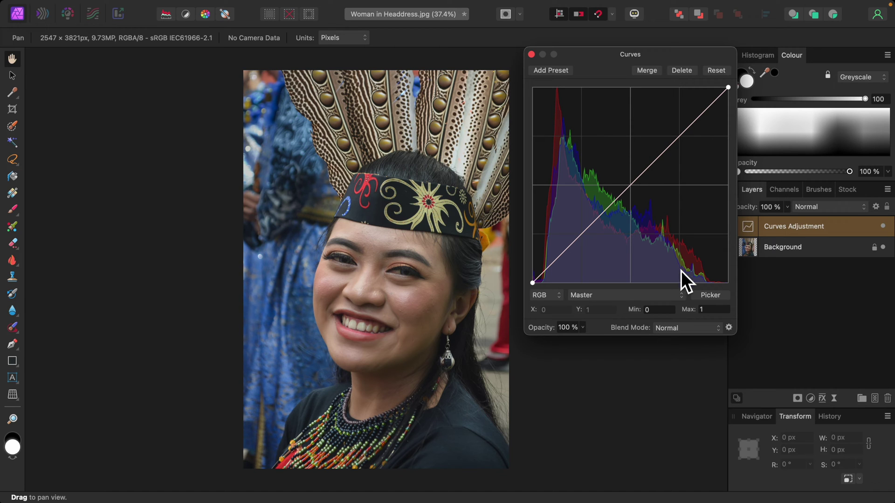
{"action": "left_click", "coordinate": [720, 331]}
{"action": "scroll", "coordinate": [708, 390], "scroll_direction": "down", "scroll_amount": 5}
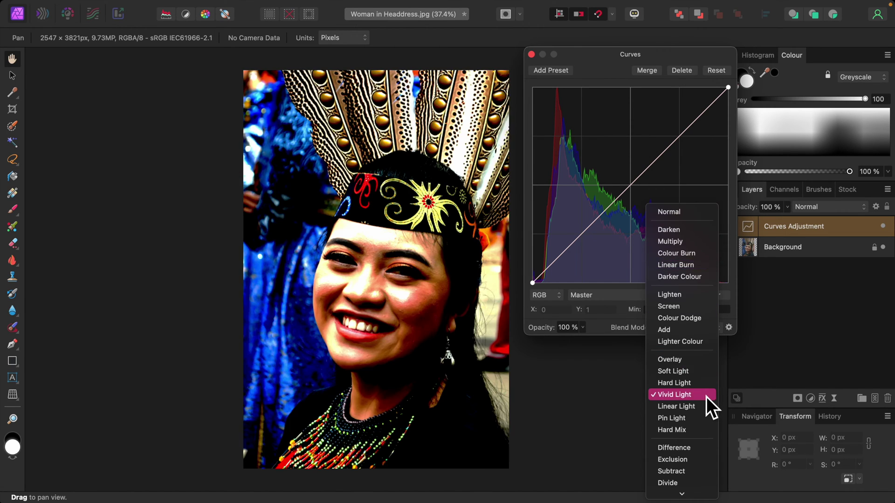
{"action": "left_click", "coordinate": [676, 427]}
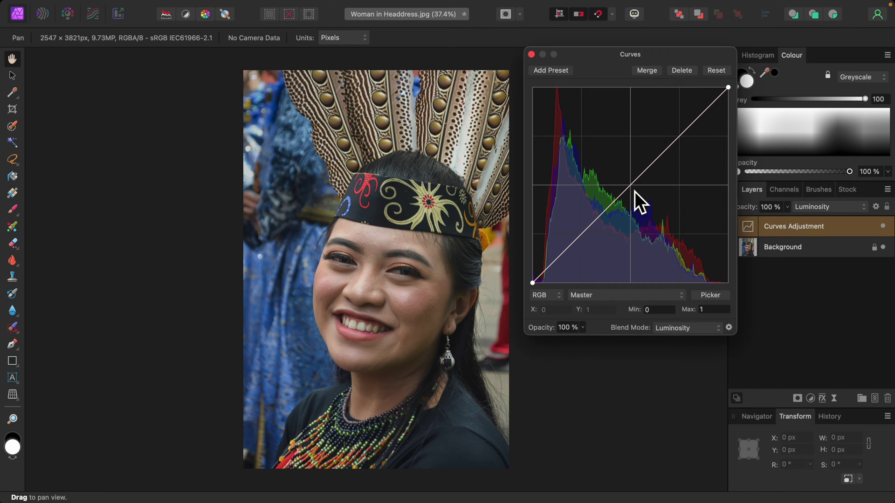
- Add a slightly lowered midpoint to the curve and raise a highlights point to about X 0.75, Y 0.761 for a subtle contrast boost
{"action": "left_click", "coordinate": [634, 191]}
{"action": "left_click_drag", "start_coordinate": [634, 190], "coordinate": [635, 189]}
{"action": "left_click_drag", "start_coordinate": [682, 144], "coordinate": [683, 136]}
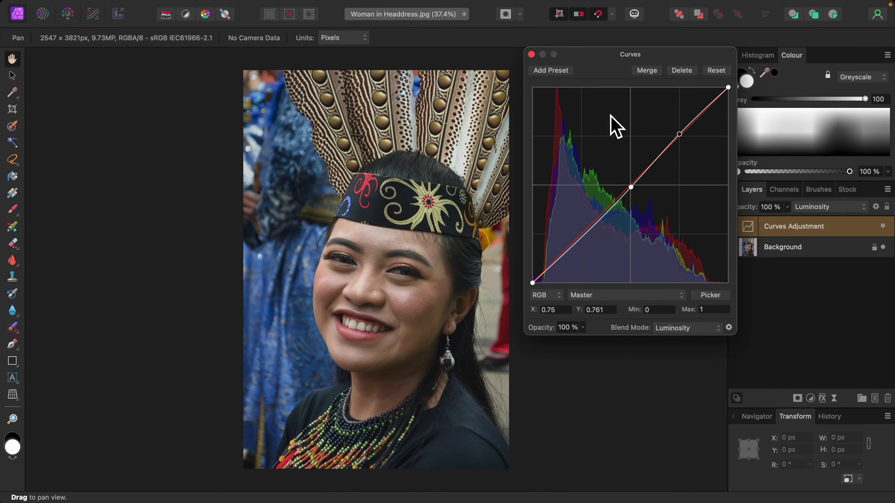
{"action": "left_click", "coordinate": [532, 54]}
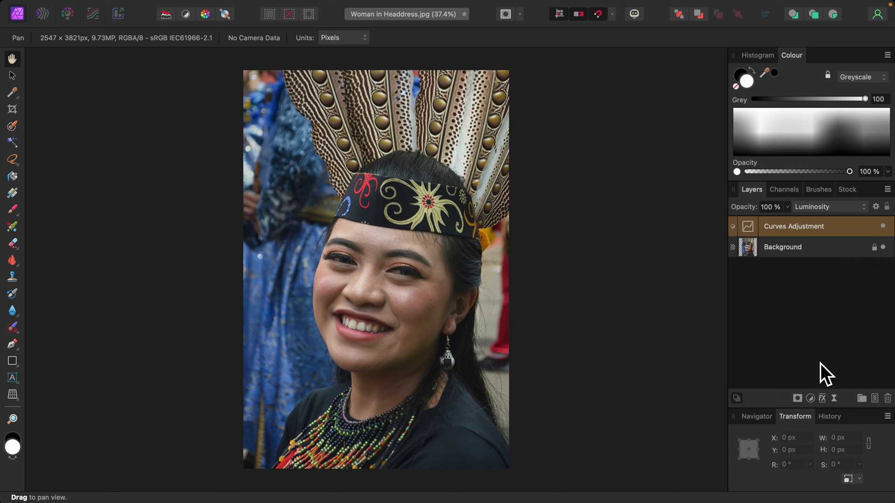
- Add a Levels adjustment above the Curves adjustment and set its blend mode to Luminosity
{"action": "left_click", "coordinate": [811, 399]}
{"action": "left_click", "coordinate": [810, 406]}
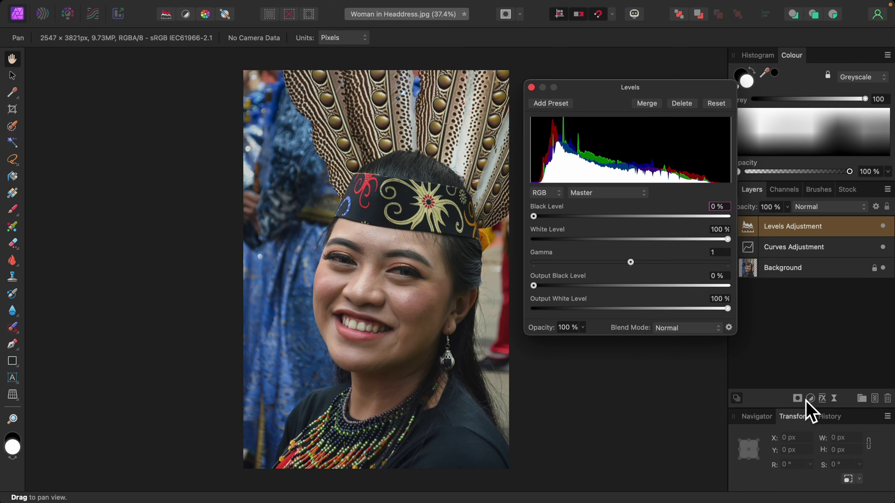
{"action": "left_click", "coordinate": [718, 329]}
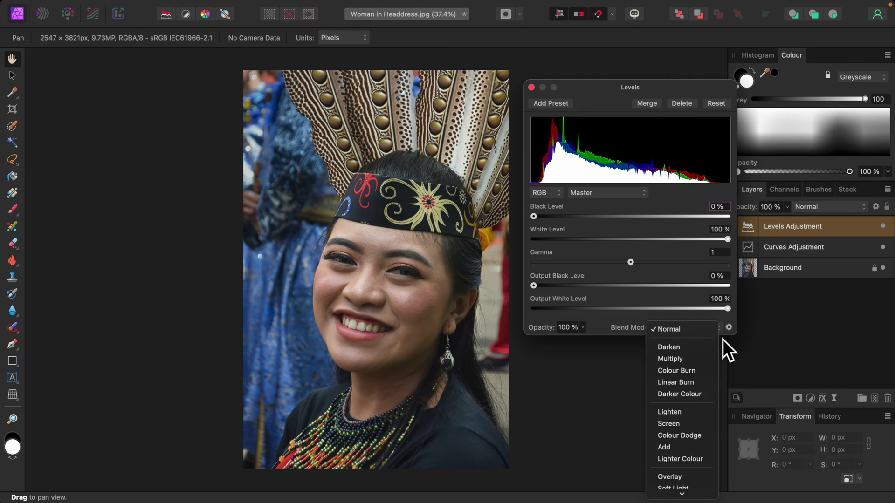
{"action": "scroll", "coordinate": [709, 377], "scroll_direction": "down", "scroll_amount": 4}
{"action": "scroll", "coordinate": [668, 439], "scroll_direction": "down", "scroll_amount": 3}
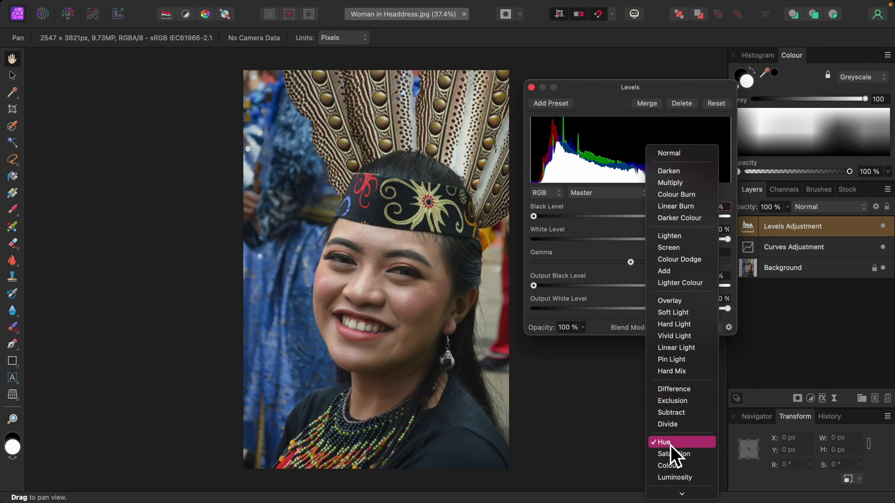
{"action": "left_click", "coordinate": [681, 478]}
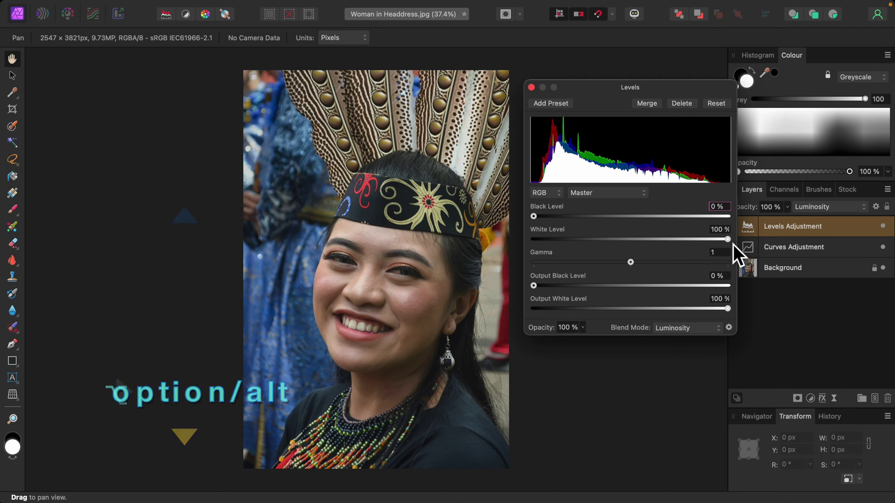
- Using the clipping preview, set the Levels adjustment's White Level to 97% and leave its Black Level at 0%
{"action": "left_click_drag", "start_coordinate": [728, 240], "coordinate": [690, 246]}
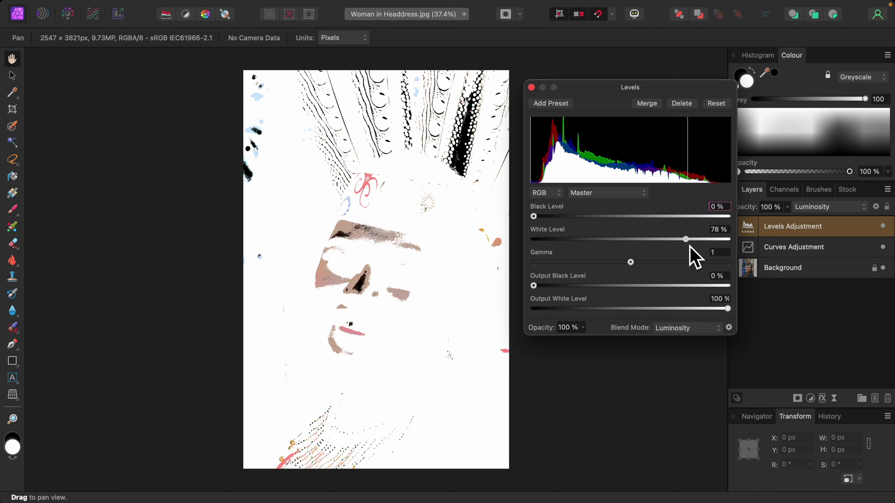
{"action": "left_click_drag", "start_coordinate": [689, 246], "coordinate": [726, 250]}
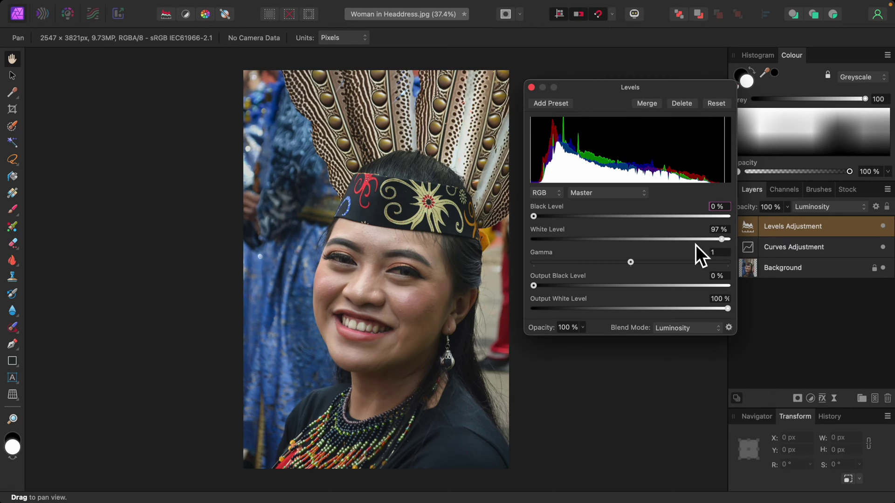
{"action": "left_click", "coordinate": [533, 217], "text": "alt"}
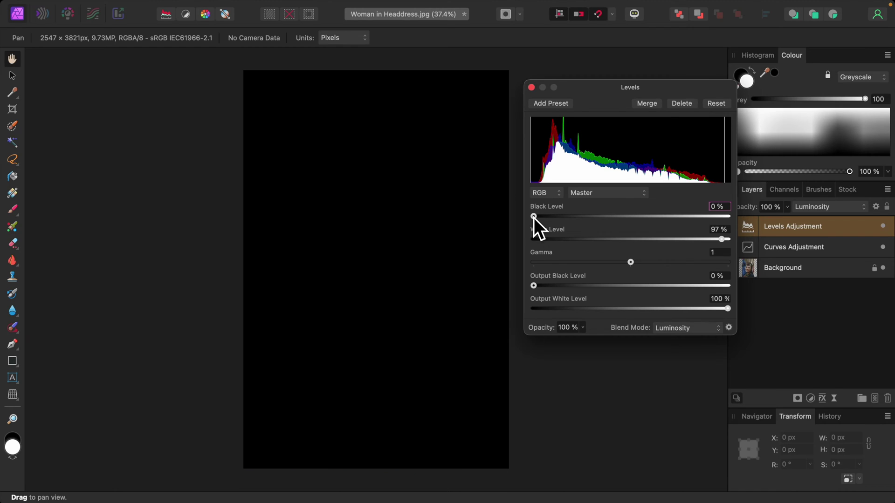
{"action": "left_click_drag", "start_coordinate": [533, 217], "coordinate": [541, 222]}
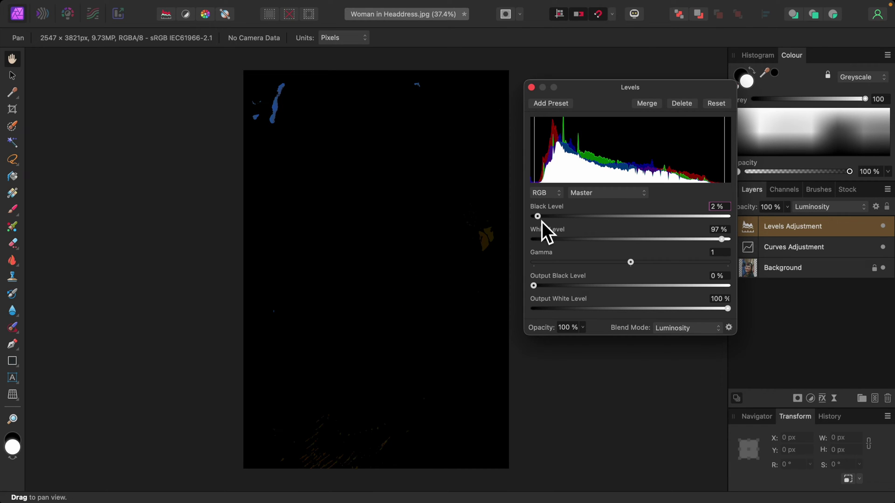
{"action": "left_click_drag", "start_coordinate": [541, 222], "coordinate": [535, 220]}
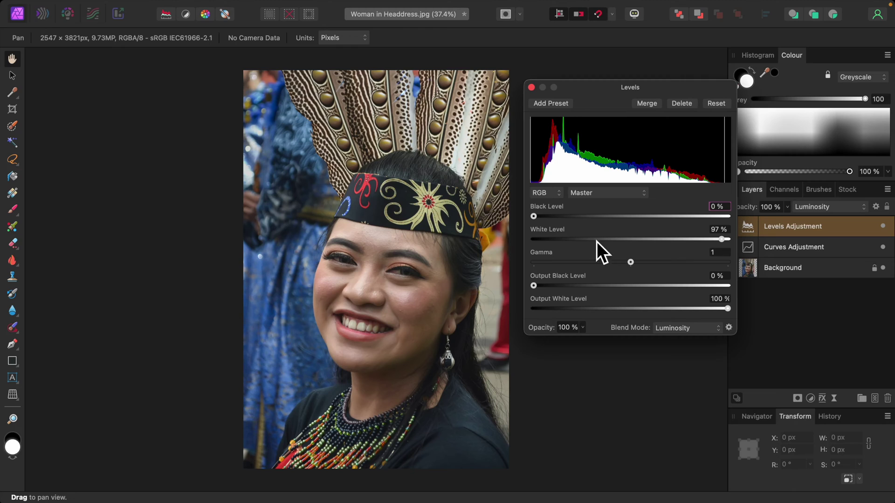
{"action": "left_click", "coordinate": [532, 88]}
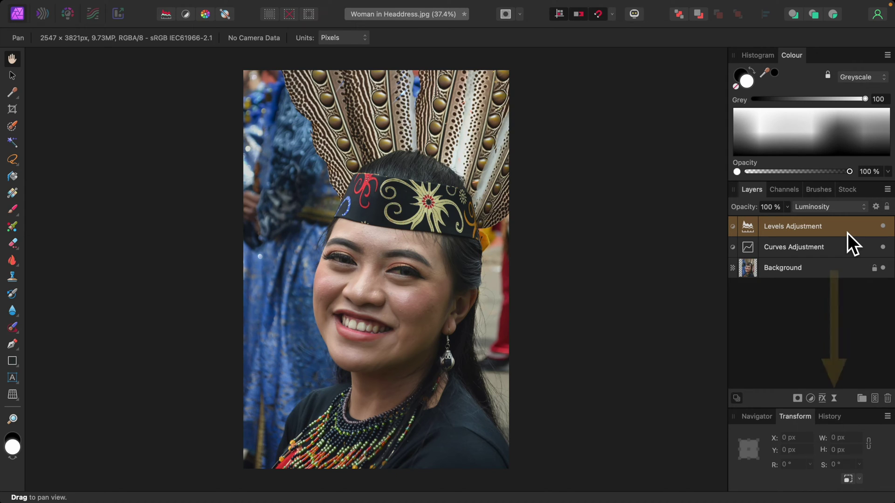
- Add a live High Pass filter at the top of the layer stack
{"action": "left_click", "coordinate": [835, 399]}
{"action": "scroll", "coordinate": [851, 415], "scroll_direction": "down", "scroll_amount": 5}
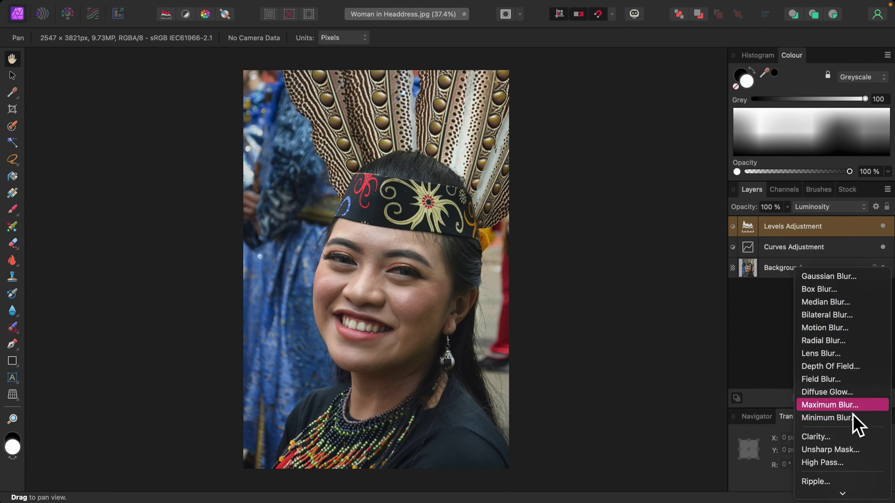
{"action": "left_click", "coordinate": [823, 373]}
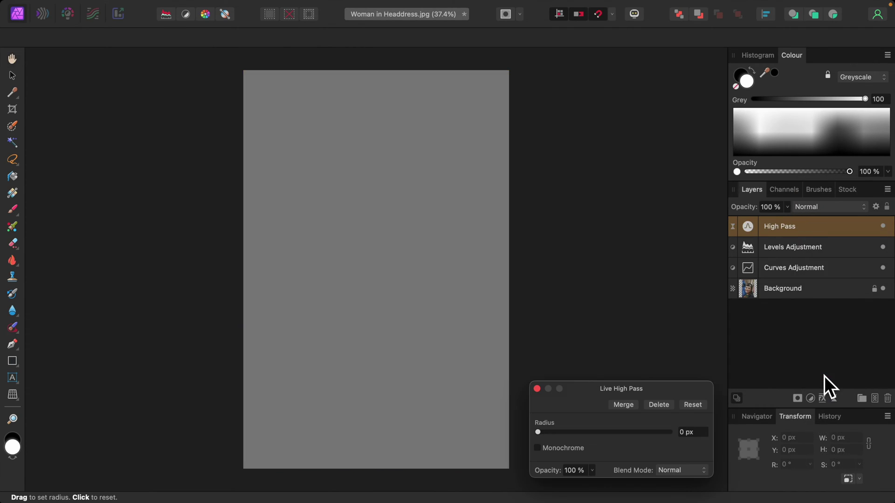
{"action": "left_click_drag", "start_coordinate": [640, 390], "coordinate": [663, 153]}
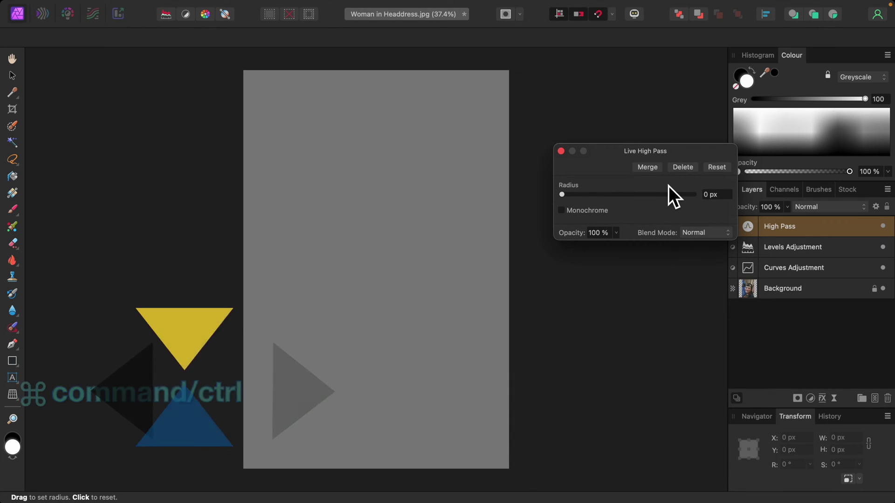
- Set the High Pass radius to about 1.9 px, judging the edge detail on a close-up of the woman's eye
{"action": "key", "text": "super+plus"}
{"action": "key", "text": "super+plus"}
{"action": "key", "text": "super+plus"}
{"action": "key", "text": "super+plus"}
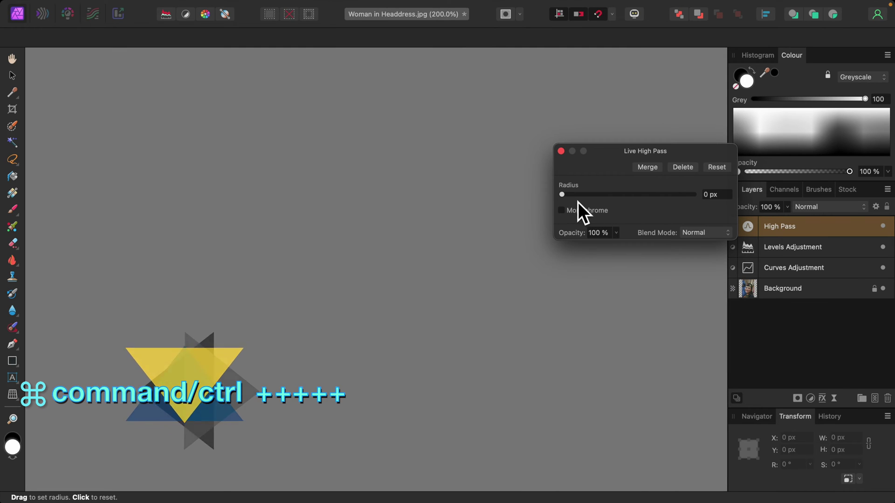
{"action": "left_click_drag", "start_coordinate": [566, 200], "coordinate": [599, 202]}
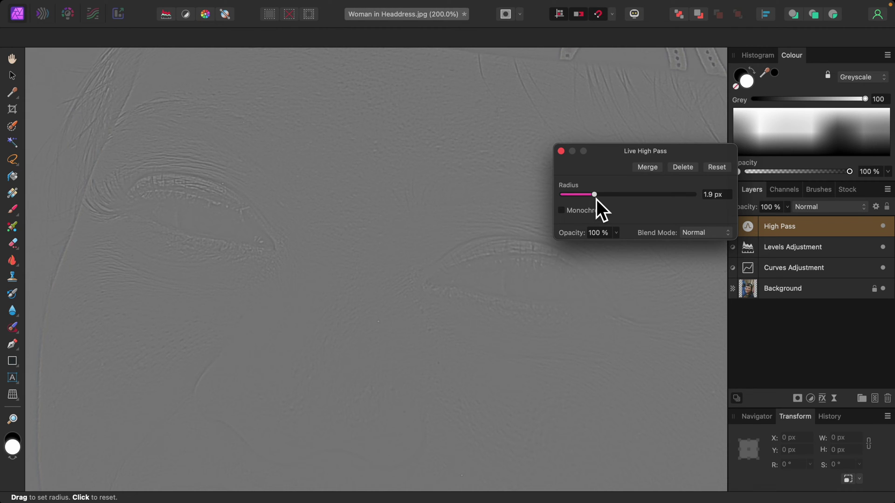
{"action": "key", "text": "super+equal"}
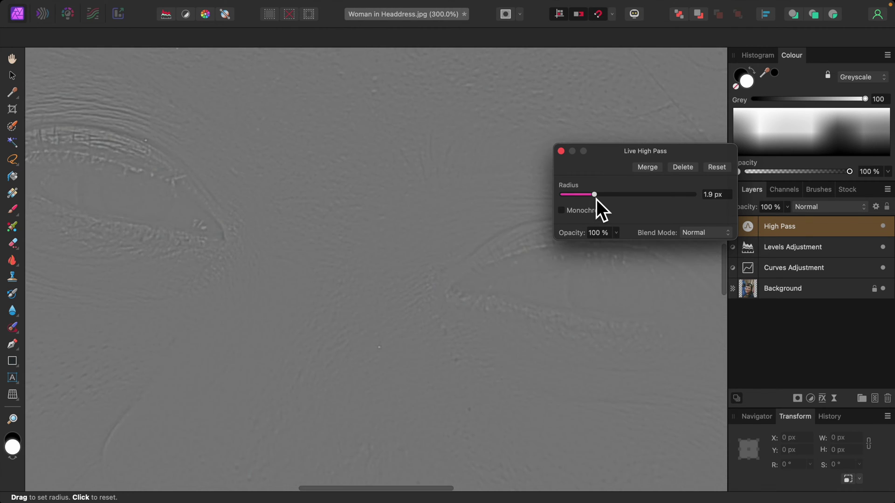
{"action": "scroll", "coordinate": [499, 311], "scroll_direction": "right", "scroll_amount": 5}
{"action": "scroll", "coordinate": [495, 307], "scroll_direction": "down", "scroll_amount": 2}
{"action": "scroll", "coordinate": [496, 307], "scroll_direction": "right", "scroll_amount": 2}
{"action": "scroll", "coordinate": [496, 307], "scroll_direction": "down", "scroll_amount": 1}
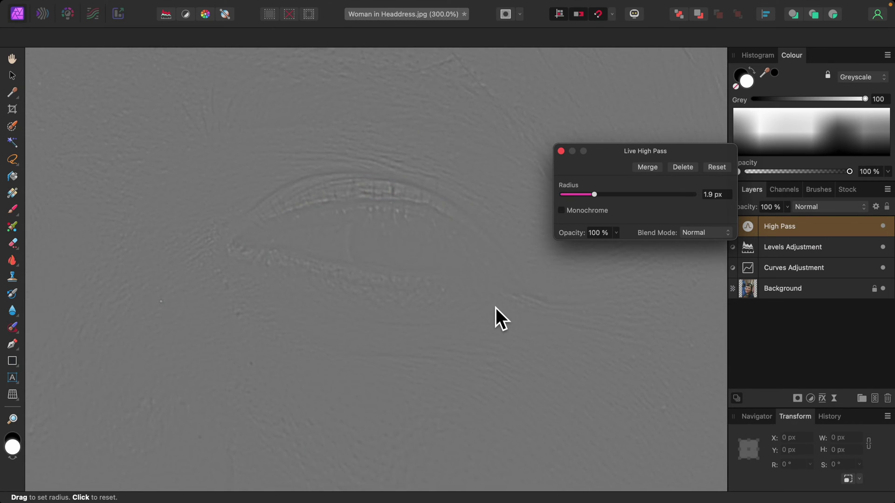
{"action": "mouse_move", "coordinate": [600, 200]}
{"action": "left_mouse_down"}
{"action": "mouse_move", "coordinate": [626, 200]}
{"action": "mouse_move", "coordinate": [597, 201]}
{"action": "left_mouse_up"}
{"action": "left_click", "coordinate": [561, 151]}
- Set the High Pass layer's blend mode to Overlay and fit the whole photo in view
{"action": "left_click", "coordinate": [866, 212]}
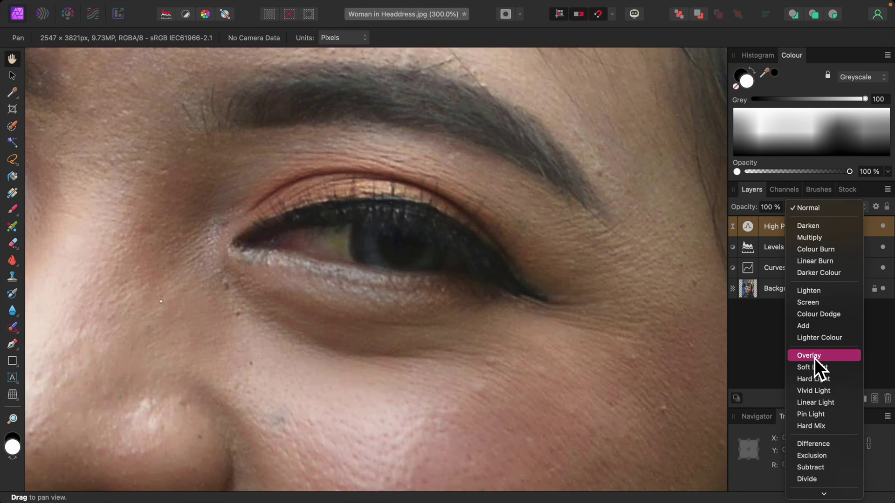
{"action": "left_click", "coordinate": [803, 356]}
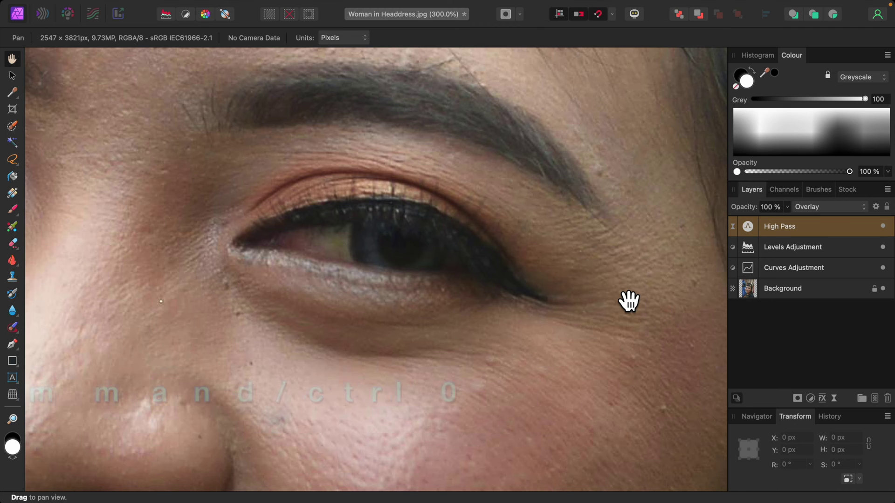
{"action": "key", "text": "super+0"}
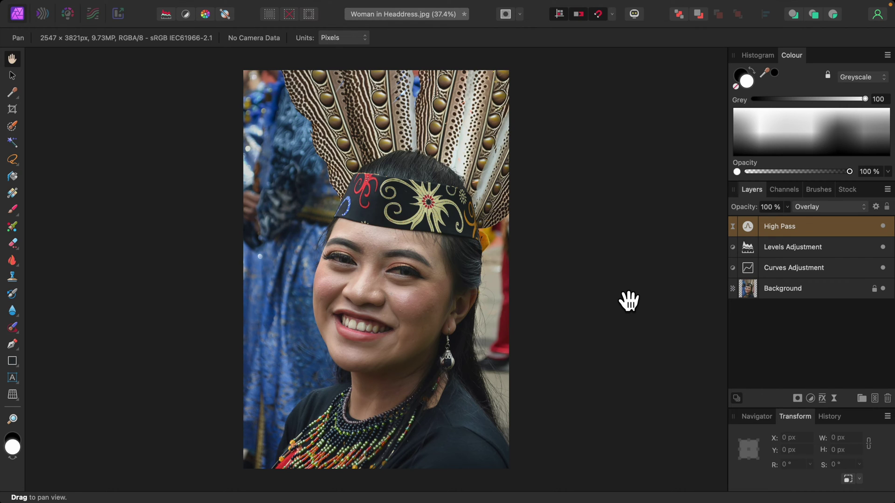
- Apply a black mask to the High Pass layer to hide the sharpening
{"action": "mouse_move", "coordinate": [265, 5]}
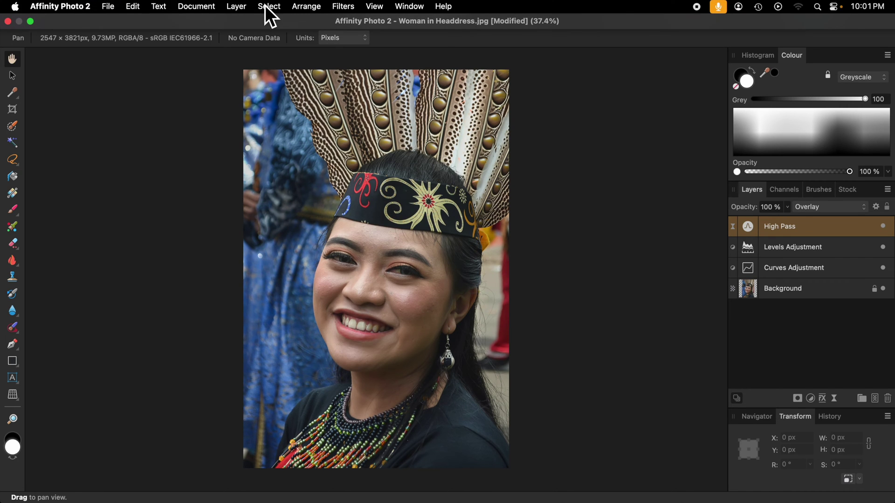
{"action": "left_click", "coordinate": [236, 7]}
{"action": "left_click", "coordinate": [243, 37]}
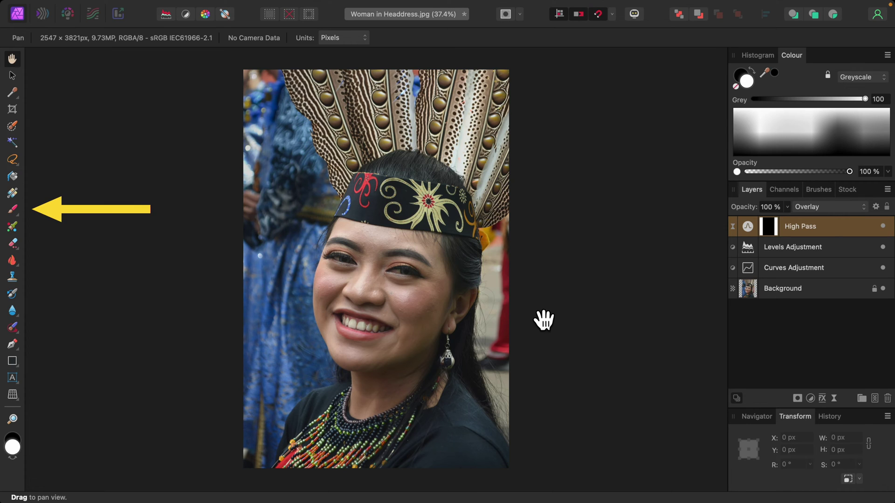
- Prepare the Paint Brush for the mask with white as the active colour and 100% flow
{"action": "left_click", "coordinate": [13, 209]}
{"action": "key", "text": "x"}
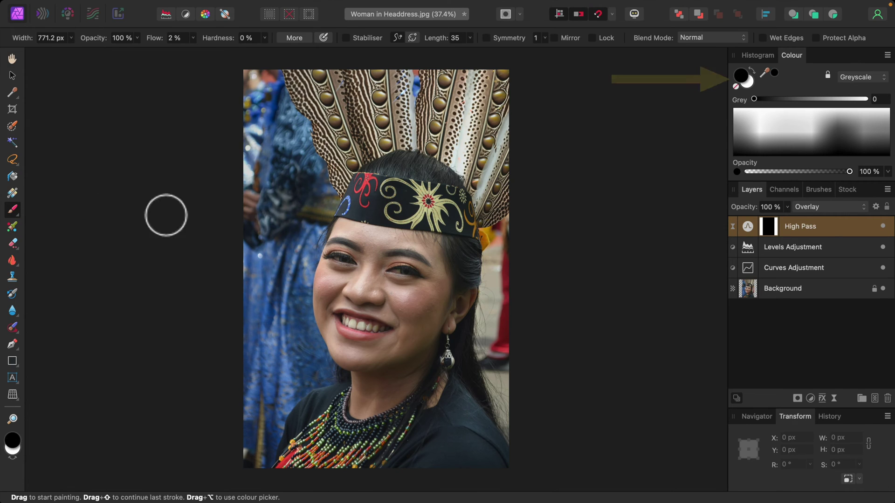
{"action": "left_click", "coordinate": [747, 86]}
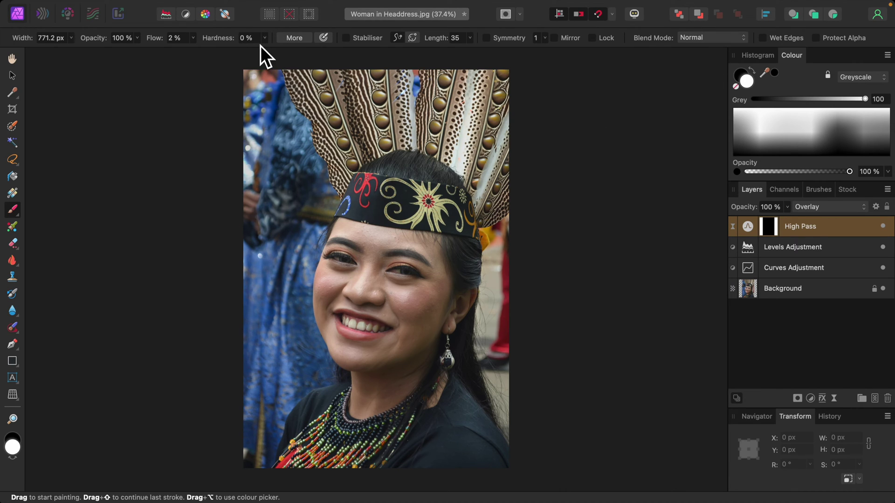
{"action": "left_click", "coordinate": [193, 38]}
{"action": "left_click_drag", "start_coordinate": [213, 56], "coordinate": [290, 68]}
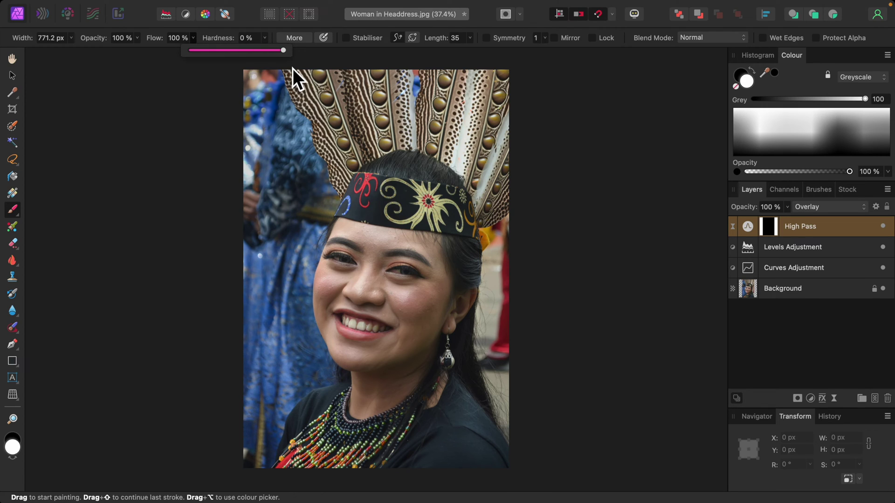
{"action": "left_click", "coordinate": [540, 228]}
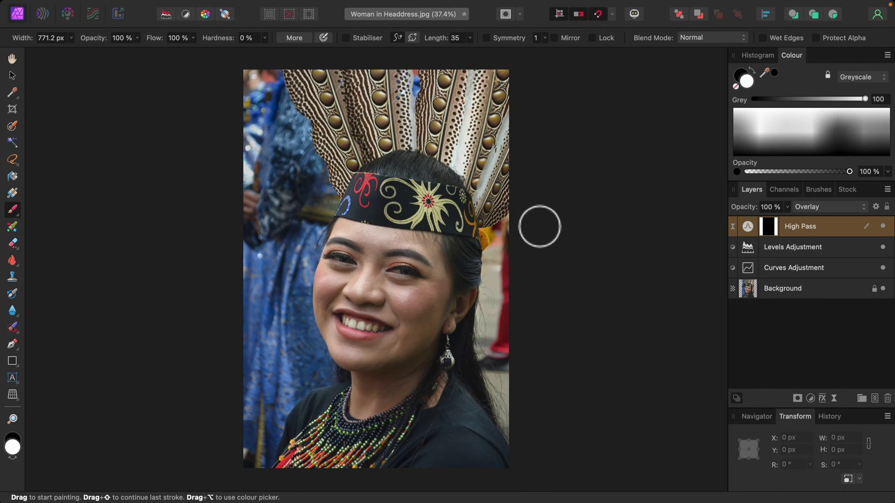
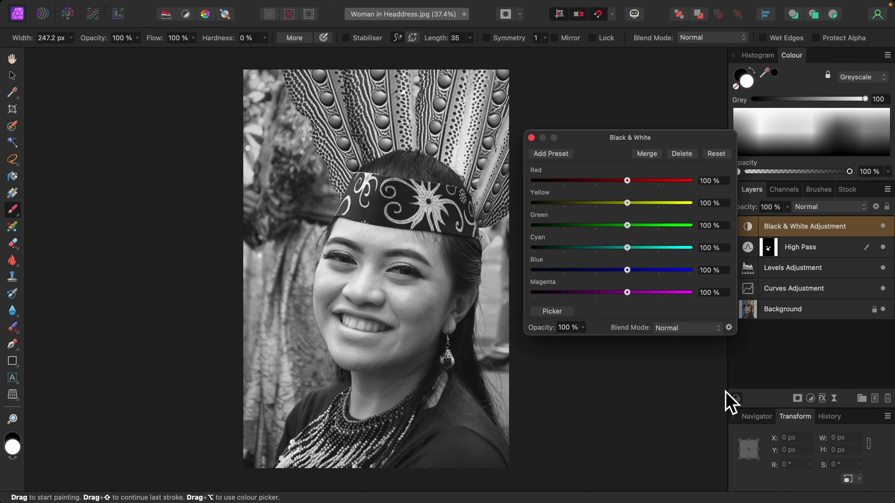
- Set the Black & White adjustment's blend mode to Soft Light
{"action": "left_click", "coordinate": [721, 331]}
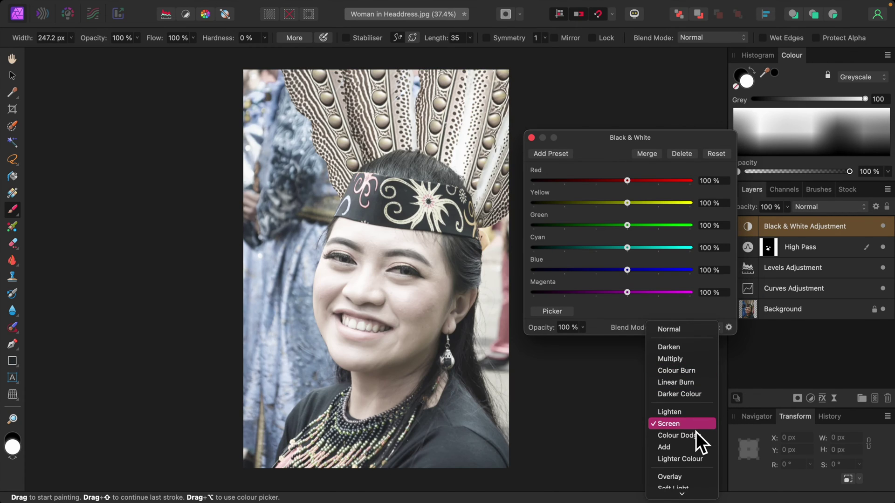
{"action": "scroll", "coordinate": [695, 432], "scroll_direction": "down", "scroll_amount": 4}
{"action": "left_click", "coordinate": [689, 433]}
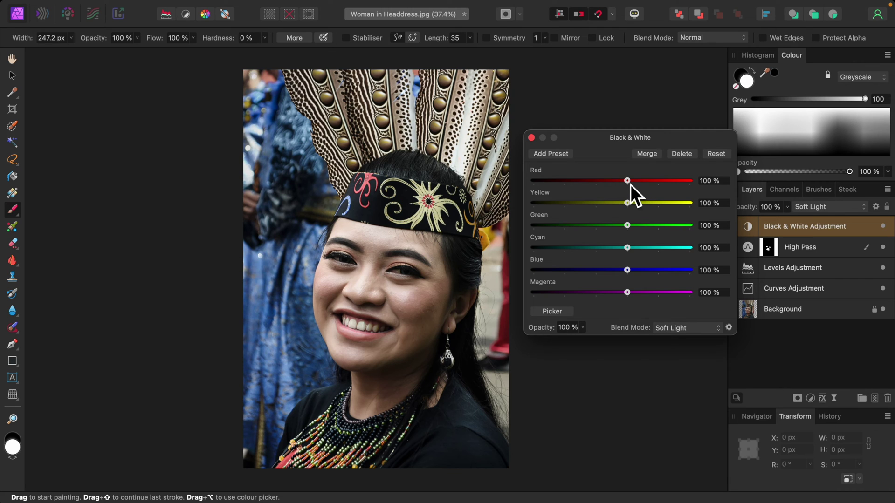
- Lower the Black & White adjustment's Red value to -41%, raise Yellow slightly, and close its settings
{"action": "left_click_drag", "start_coordinate": [627, 181], "coordinate": [586, 182]}
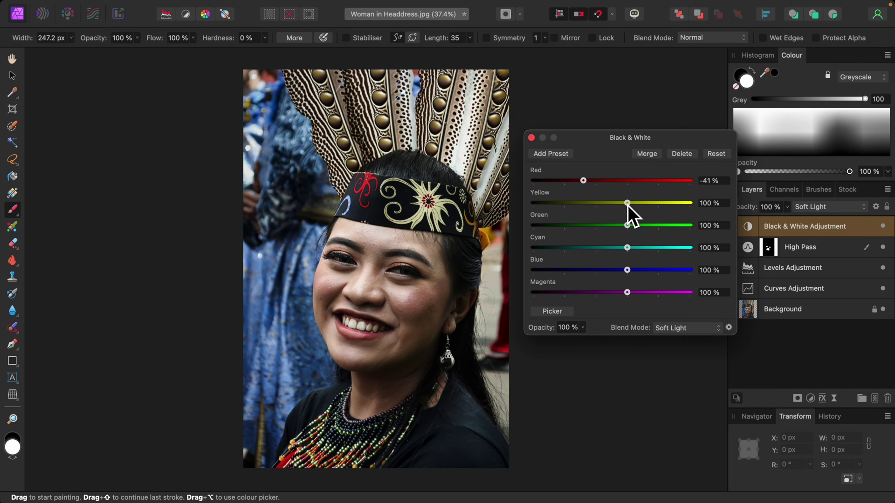
{"action": "left_click_drag", "start_coordinate": [629, 203], "coordinate": [641, 208]}
{"action": "left_click", "coordinate": [531, 138]}
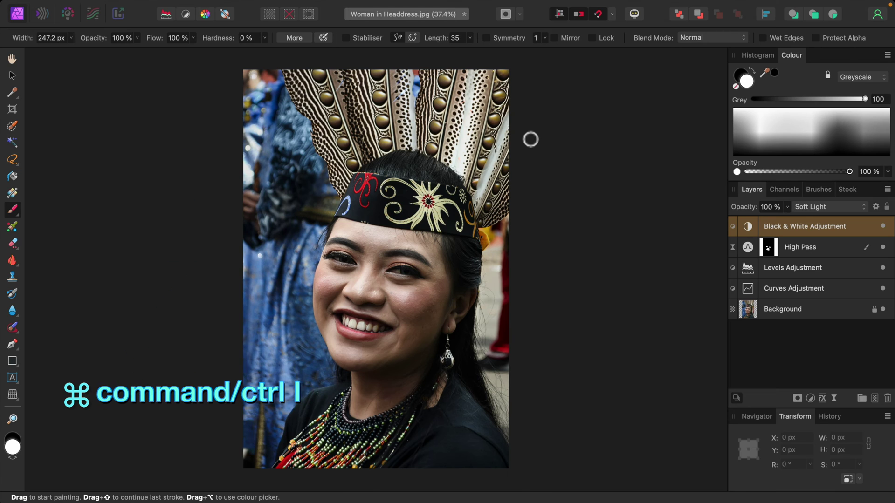
- Invert the Black & White adjustment to a black mask, then paint white over the woman with a brush about 756 px wide
{"action": "key", "text": "super+i"}
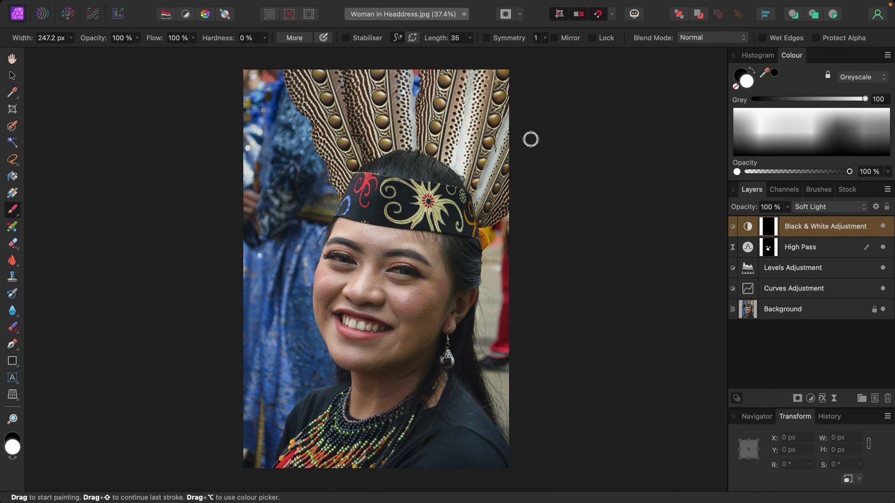
{"action": "key", "text": "bracketright"}
{"action": "key", "text": "bracketright"}
{"action": "key", "text": "bracketright"}
{"action": "key", "text": "bracketright"}
{"action": "key", "text": "bracketright"}
{"action": "key", "text": "bracketright"}
{"action": "key", "text": "bracketright"}
{"action": "key", "text": "bracketright"}
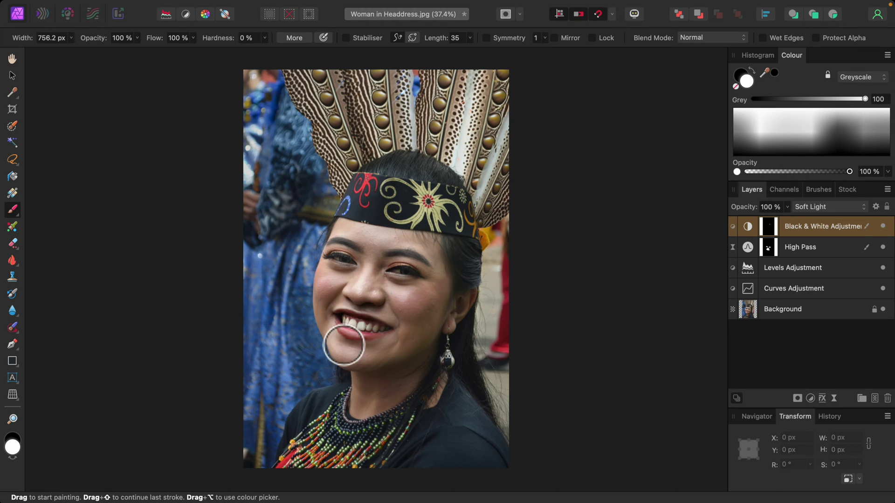
{"action": "mouse_move", "coordinate": [365, 354]}
{"action": "left_mouse_down"}
{"action": "mouse_move", "coordinate": [385, 370]}
{"action": "mouse_move", "coordinate": [373, 393]}
{"action": "mouse_move", "coordinate": [405, 373]}
{"action": "left_mouse_up"}
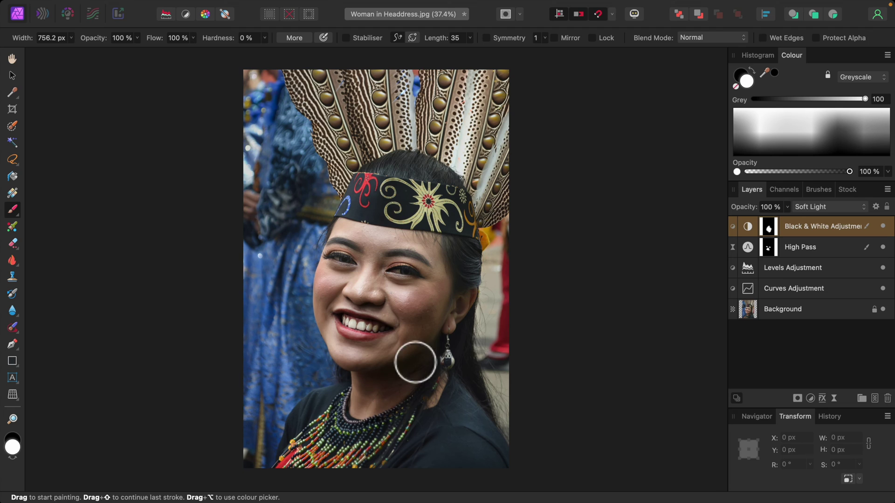
{"action": "mouse_move", "coordinate": [437, 275]}
{"action": "left_mouse_down"}
{"action": "mouse_move", "coordinate": [417, 256]}
{"action": "mouse_move", "coordinate": [393, 251]}
{"action": "mouse_move", "coordinate": [349, 243]}
{"action": "mouse_move", "coordinate": [342, 255]}
{"action": "mouse_move", "coordinate": [351, 249]}
{"action": "mouse_move", "coordinate": [333, 307]}
{"action": "mouse_move", "coordinate": [344, 291]}
{"action": "mouse_move", "coordinate": [338, 322]}
{"action": "mouse_move", "coordinate": [342, 301]}
{"action": "mouse_move", "coordinate": [346, 334]}
{"action": "mouse_move", "coordinate": [353, 324]}
{"action": "mouse_move", "coordinate": [349, 343]}
{"action": "mouse_move", "coordinate": [369, 358]}
{"action": "mouse_move", "coordinate": [366, 393]}
{"action": "mouse_move", "coordinate": [378, 387]}
{"action": "mouse_move", "coordinate": [399, 304]}
{"action": "mouse_move", "coordinate": [358, 276]}
{"action": "mouse_move", "coordinate": [433, 261]}
{"action": "mouse_move", "coordinate": [348, 241]}
{"action": "mouse_move", "coordinate": [428, 255]}
{"action": "mouse_move", "coordinate": [406, 294]}
{"action": "mouse_move", "coordinate": [448, 205]}
{"action": "mouse_move", "coordinate": [404, 200]}
{"action": "mouse_move", "coordinate": [443, 215]}
{"action": "mouse_move", "coordinate": [458, 205]}
{"action": "mouse_move", "coordinate": [401, 211]}
{"action": "mouse_move", "coordinate": [364, 191]}
{"action": "mouse_move", "coordinate": [354, 200]}
{"action": "mouse_move", "coordinate": [411, 169]}
{"action": "mouse_move", "coordinate": [440, 183]}
{"action": "mouse_move", "coordinate": [465, 280]}
{"action": "mouse_move", "coordinate": [436, 200]}
{"action": "mouse_move", "coordinate": [390, 192]}
{"action": "mouse_move", "coordinate": [356, 201]}
{"action": "mouse_move", "coordinate": [353, 210]}
{"action": "mouse_move", "coordinate": [395, 240]}
{"action": "left_mouse_up"}
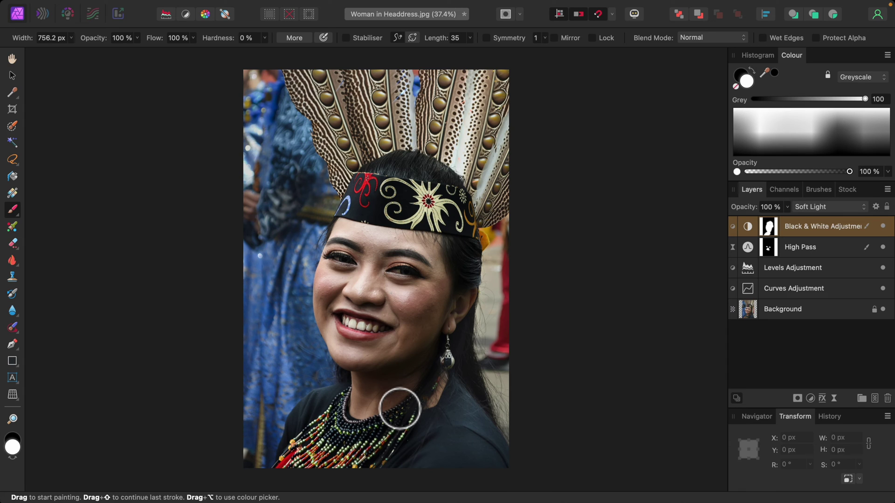
- Reduce the Black & White adjustment layer's opacity to 14%
{"action": "left_click", "coordinate": [787, 207]}
{"action": "left_click_drag", "start_coordinate": [789, 222], "coordinate": [696, 219]}
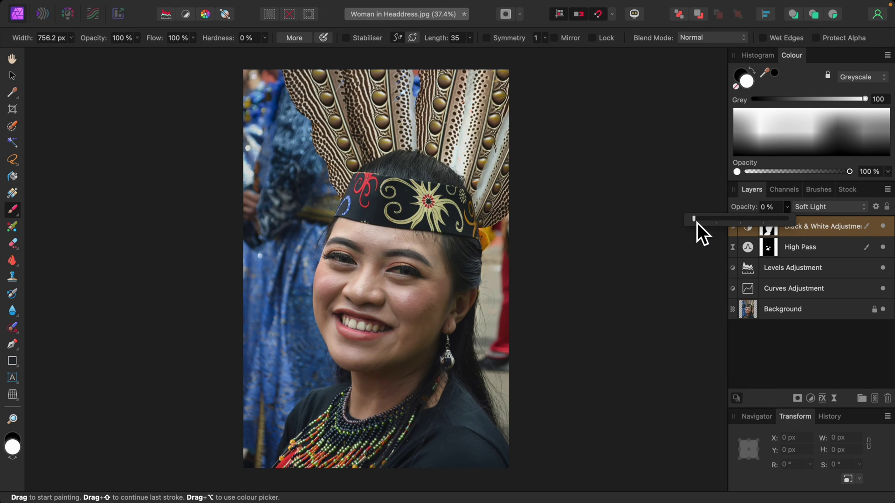
{"action": "left_click_drag", "start_coordinate": [701, 222], "coordinate": [709, 222]}
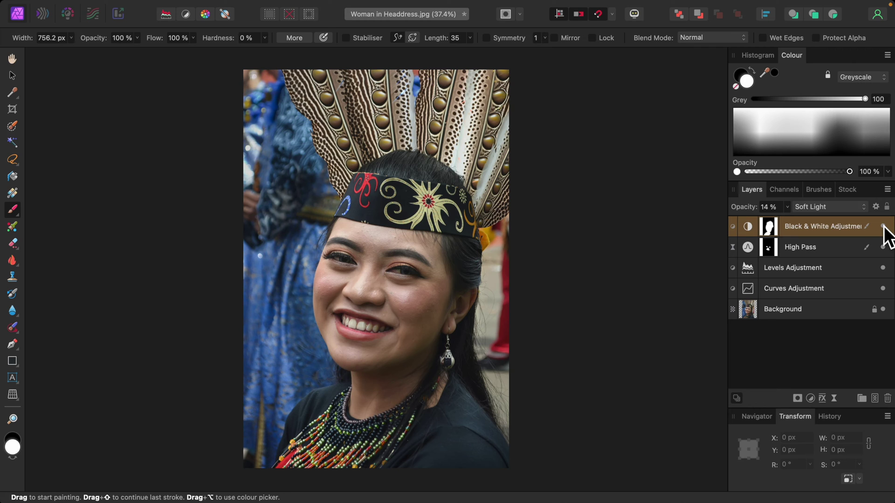
- Add a Curves adjustment above the Black & White layer and set its blend mode to Add, leaving the curve straight
{"action": "key", "text": "super+equal"}
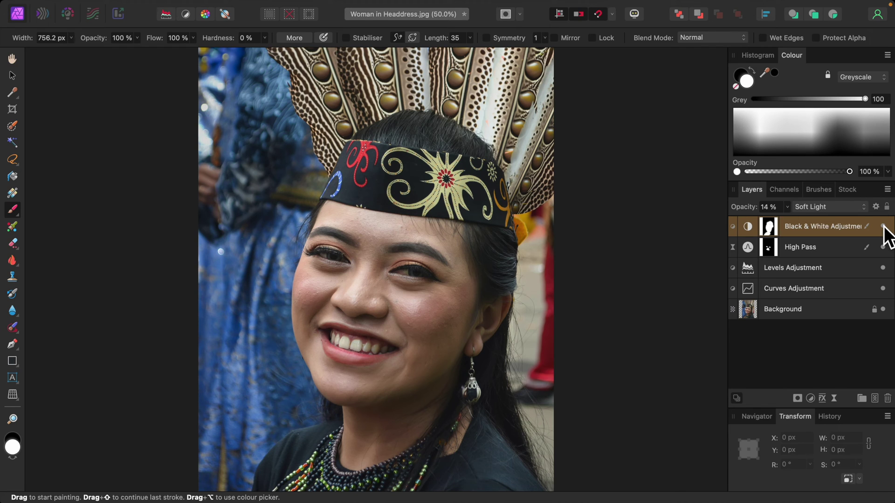
{"action": "key", "text": "super+1"}
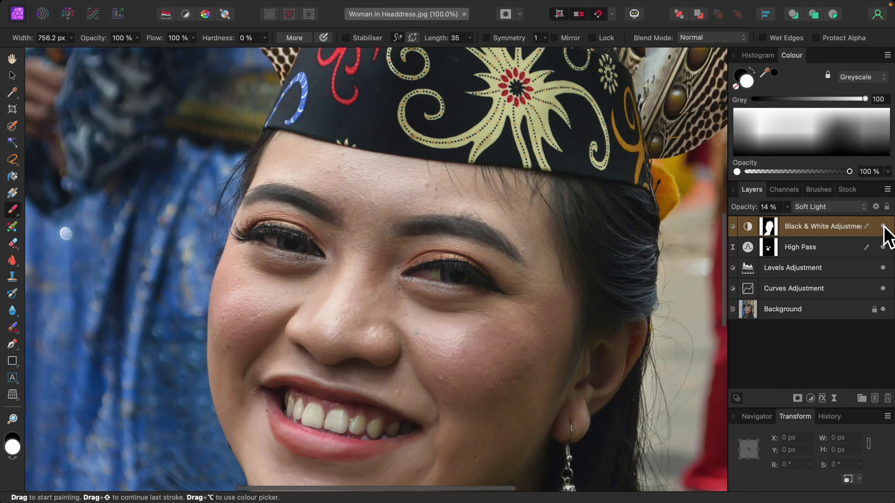
{"action": "key", "text": "super+equal"}
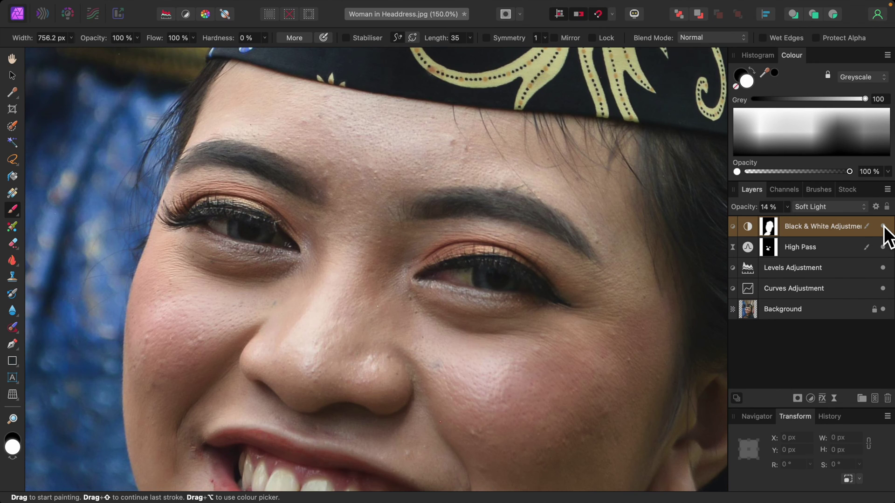
{"action": "left_click", "coordinate": [815, 400]}
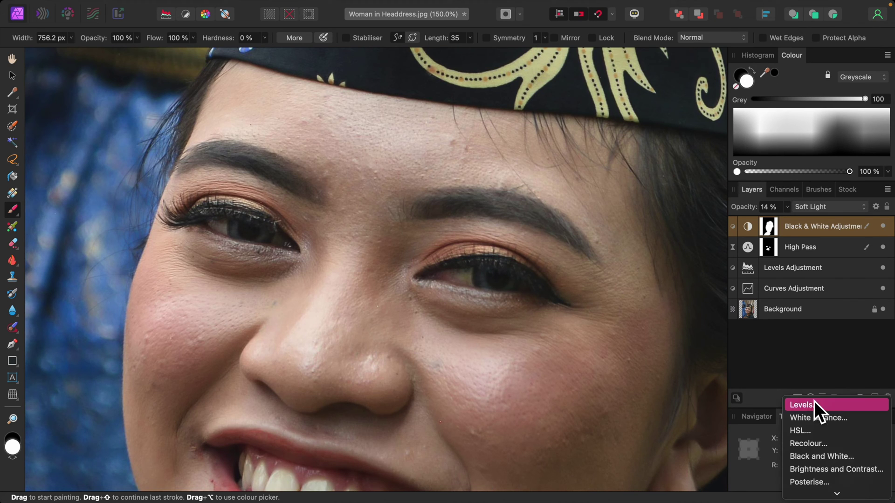
{"action": "scroll", "coordinate": [815, 446], "scroll_direction": "down", "scroll_amount": 2}
{"action": "left_click", "coordinate": [810, 457]}
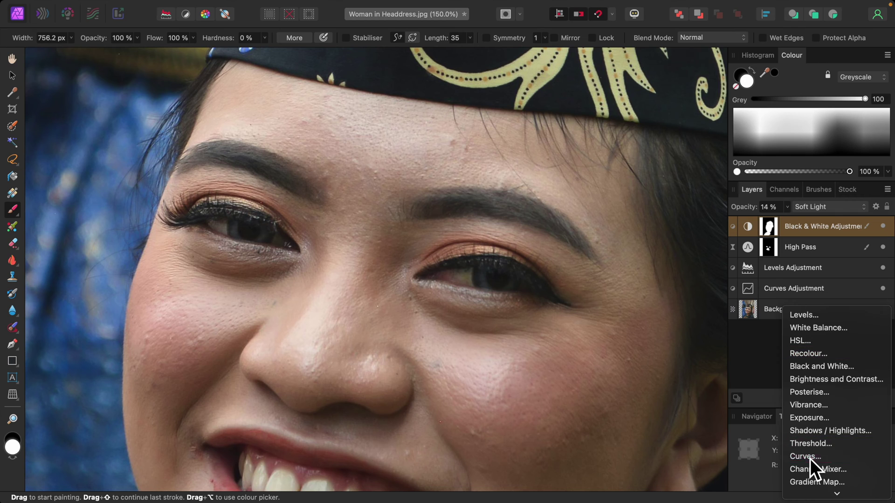
{"action": "left_click_drag", "start_coordinate": [600, 61], "coordinate": [664, 19]}
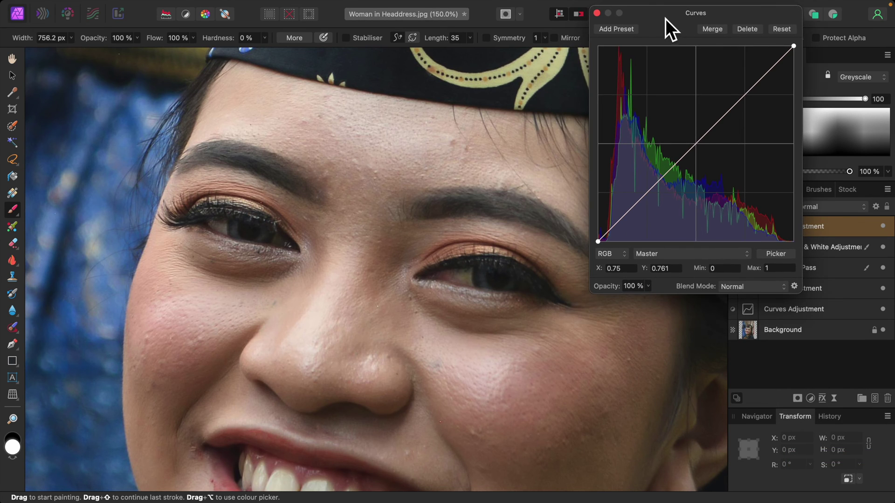
{"action": "left_click", "coordinate": [787, 291]}
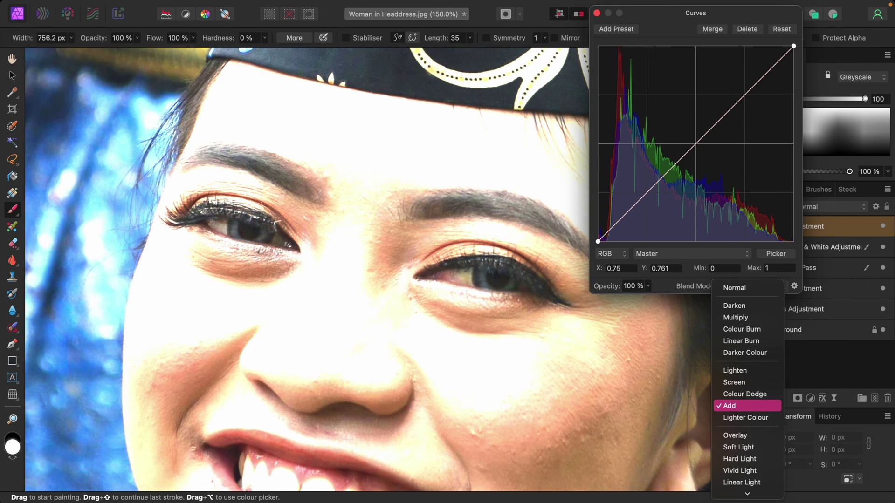
{"action": "left_click", "coordinate": [732, 409]}
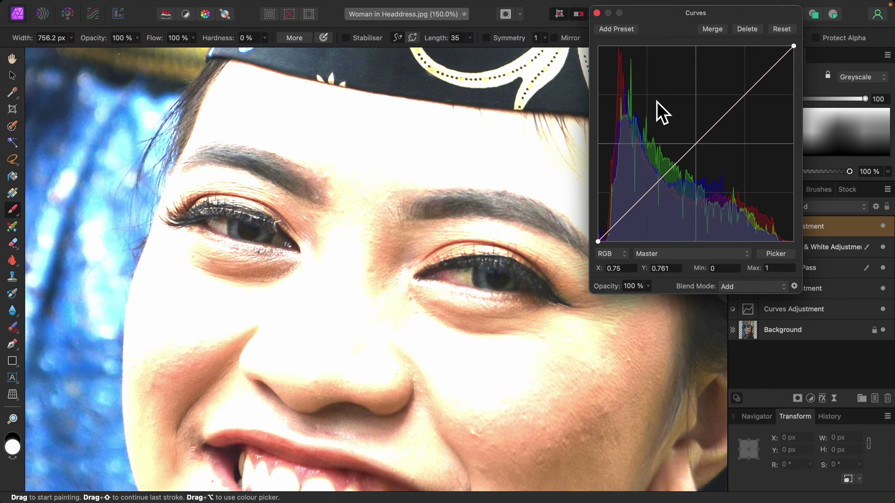
{"action": "left_click", "coordinate": [597, 14]}
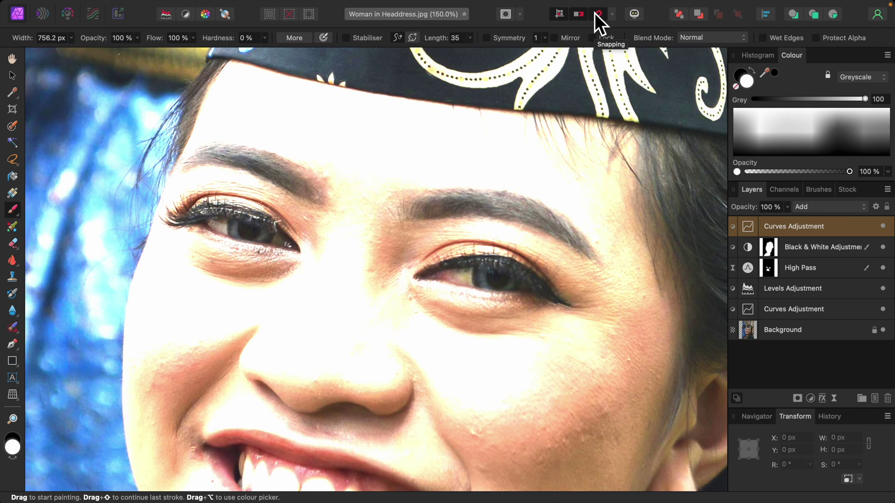
- Hide the Add-mode Curves adjustment with a black mask and set the brush flow to 2%
{"action": "key", "text": "super+i"}
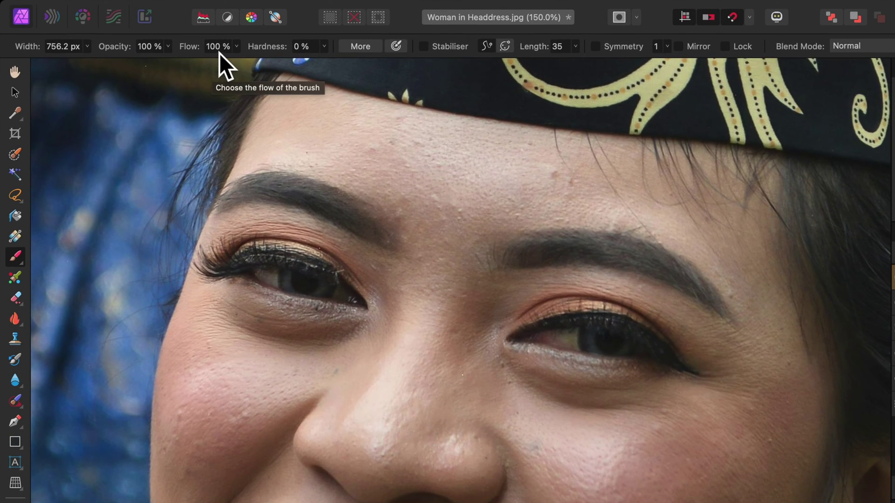
{"action": "left_click", "coordinate": [215, 47]}
{"action": "type", "text": "2"}
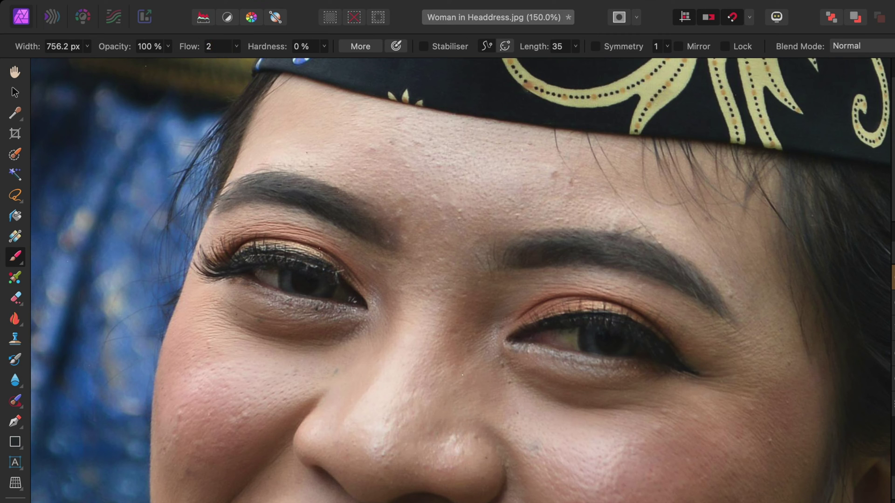
{"action": "key", "text": "Tab"}
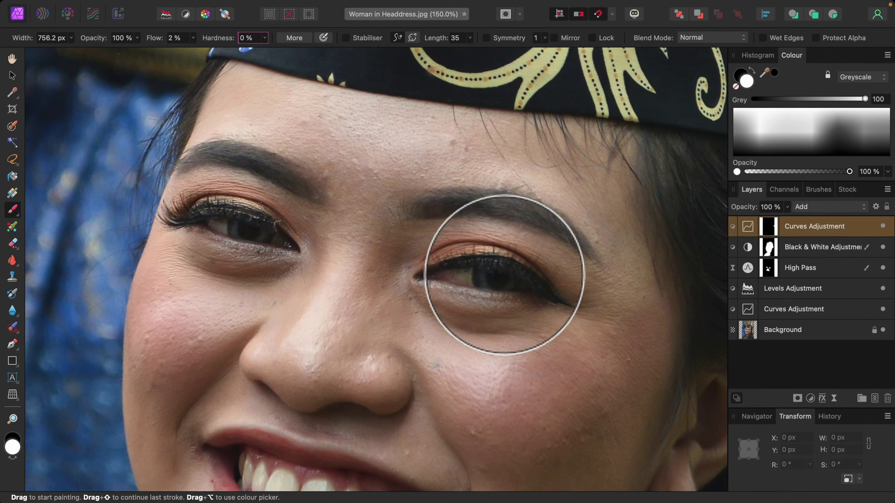
- Brighten both eyes by painting white on the Curves mask with a brush about 48 px wide, and compare the effect on the whole photo
{"action": "left_click", "coordinate": [505, 275]}
{"action": "key", "text": "bracketleft"}
{"action": "key", "text": "bracketleft"}
{"action": "key", "text": "bracketleft"}
{"action": "key", "text": "bracketleft"}
{"action": "key", "text": "bracketleft"}
{"action": "key", "text": "bracketleft"}
{"action": "key", "text": "bracketleft"}
{"action": "key", "text": "bracketleft"}
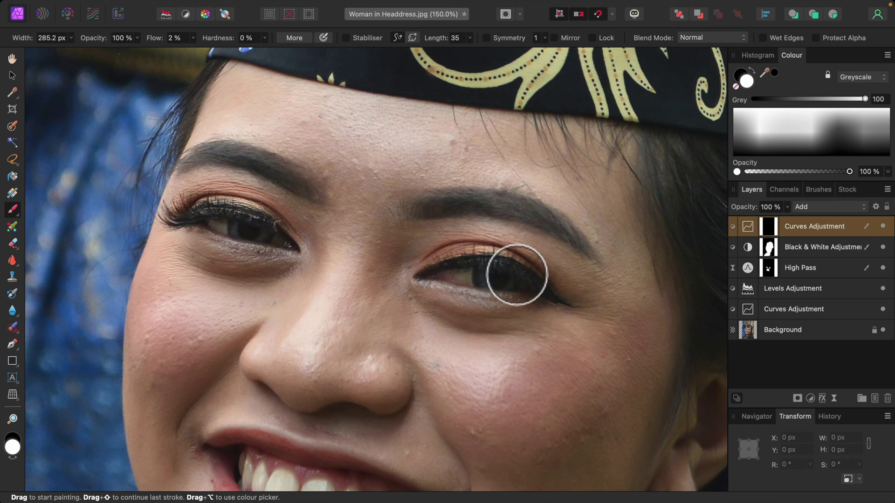
{"action": "key", "text": "bracketleft"}
{"action": "key", "text": "bracketleft"}
{"action": "key", "text": "bracketleft"}
{"action": "key", "text": "bracketleft"}
{"action": "key", "text": "bracketleft"}
{"action": "key", "text": "bracketleft"}
{"action": "key", "text": "bracketleft"}
{"action": "key", "text": "bracketleft"}
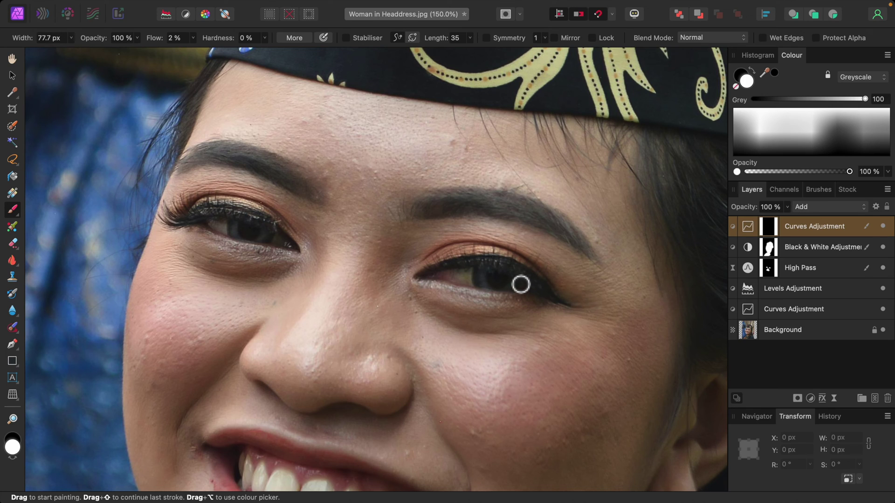
{"action": "key", "text": "bracketleft"}
{"action": "mouse_move", "coordinate": [523, 283]}
{"action": "left_mouse_down"}
{"action": "mouse_move", "coordinate": [499, 288]}
{"action": "mouse_move", "coordinate": [479, 278]}
{"action": "mouse_move", "coordinate": [483, 270]}
{"action": "mouse_move", "coordinate": [490, 289]}
{"action": "left_mouse_up"}
{"action": "mouse_move", "coordinate": [285, 238]}
{"action": "left_mouse_down"}
{"action": "mouse_move", "coordinate": [274, 228]}
{"action": "mouse_move", "coordinate": [274, 241]}
{"action": "mouse_move", "coordinate": [242, 241]}
{"action": "mouse_move", "coordinate": [235, 225]}
{"action": "mouse_move", "coordinate": [237, 236]}
{"action": "left_mouse_up"}
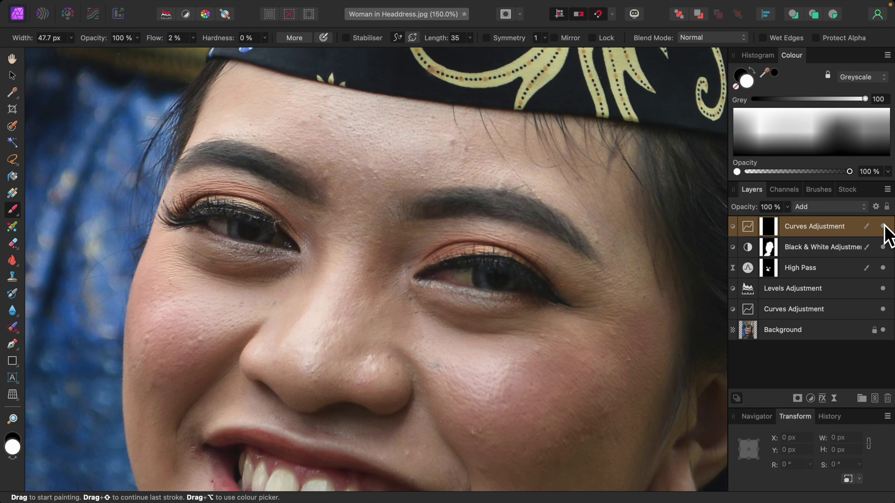
{"action": "key", "text": "super+0"}
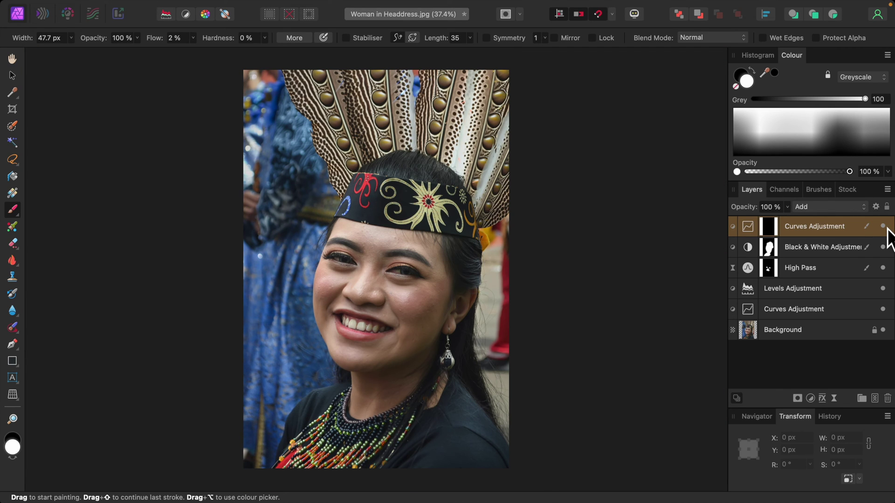
{"action": "left_click", "coordinate": [883, 226]}
- Add another Curves adjustment on top of the stack and set its blend mode to Multiply
{"action": "left_click", "coordinate": [811, 399]}
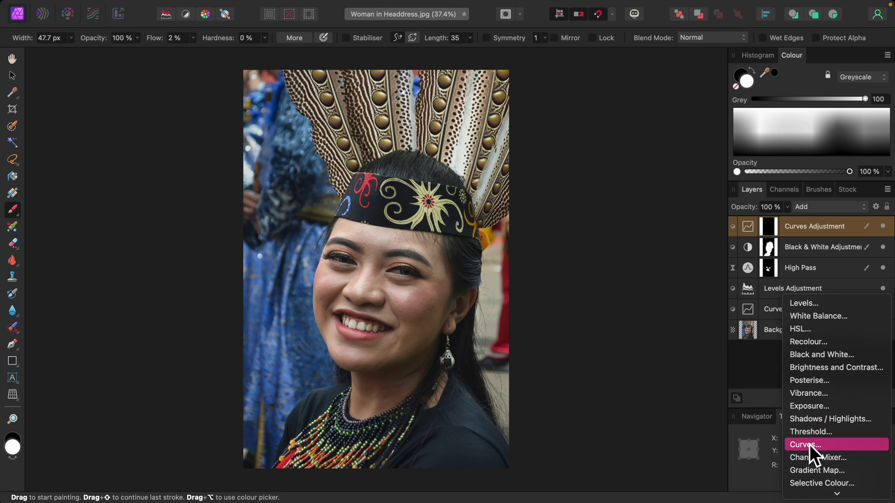
{"action": "left_click", "coordinate": [809, 445]}
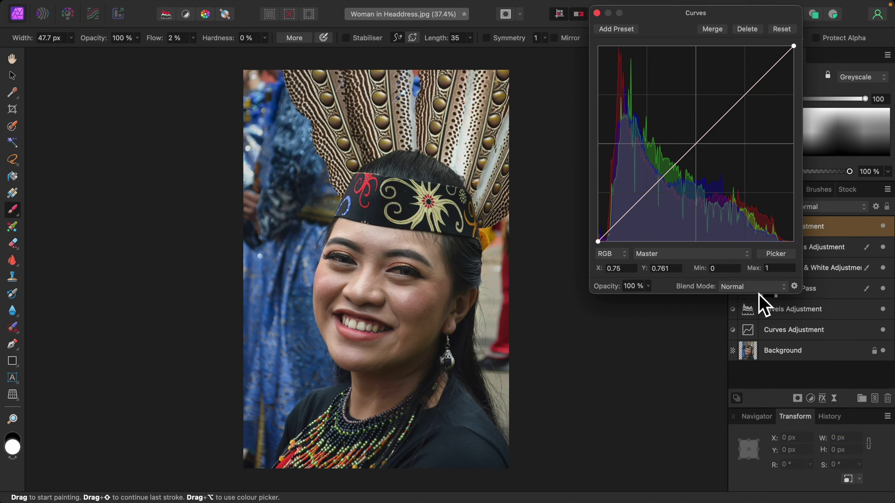
{"action": "left_click", "coordinate": [785, 291]}
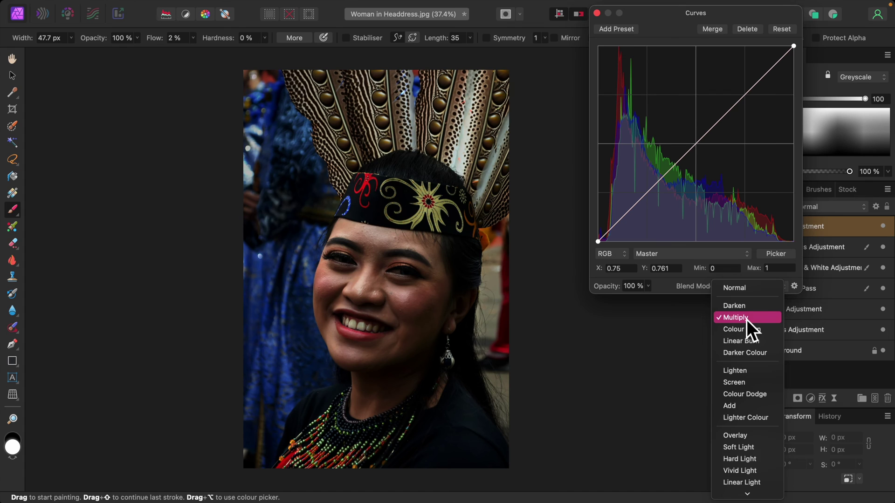
{"action": "left_click", "coordinate": [746, 316]}
{"action": "left_click", "coordinate": [599, 14]}
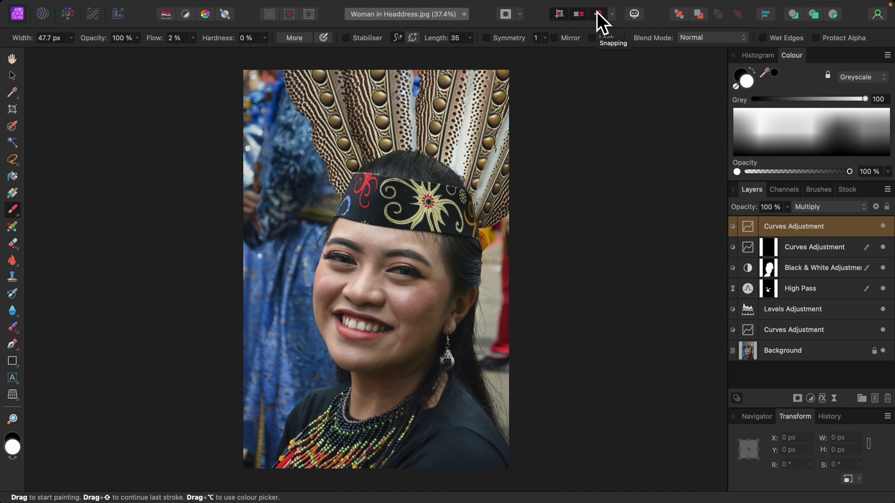
- Hide the Multiply Curves adjustment with a black mask and enlarge the brush to about 447 px for painting on it
{"action": "key", "text": "super+i"}
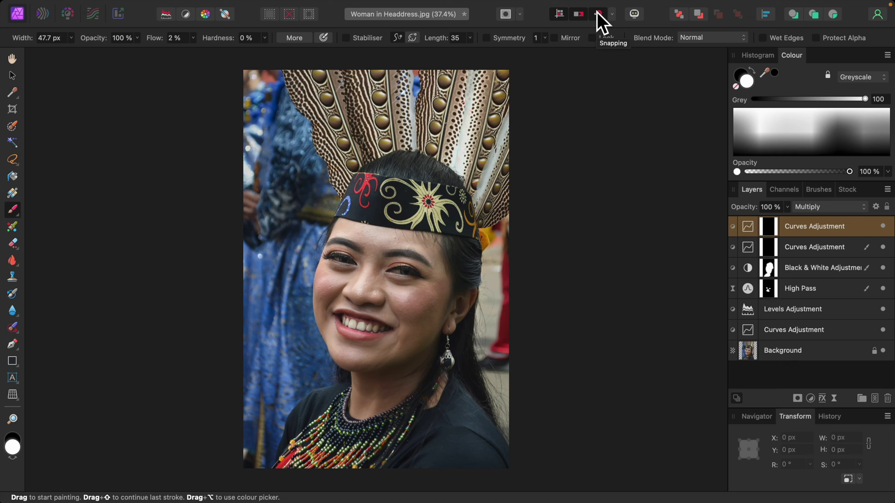
{"action": "key", "text": "bracketright"}
{"action": "key", "text": "bracketright"}
{"action": "key", "text": "bracketright"}
{"action": "key", "text": "bracketright"}
{"action": "key", "text": "bracketright"}
{"action": "key", "text": "bracketright"}
{"action": "key", "text": "bracketright"}
{"action": "key", "text": "bracketright"}
{"action": "key", "text": "bracketright"}
{"action": "key", "text": "bracketright"}
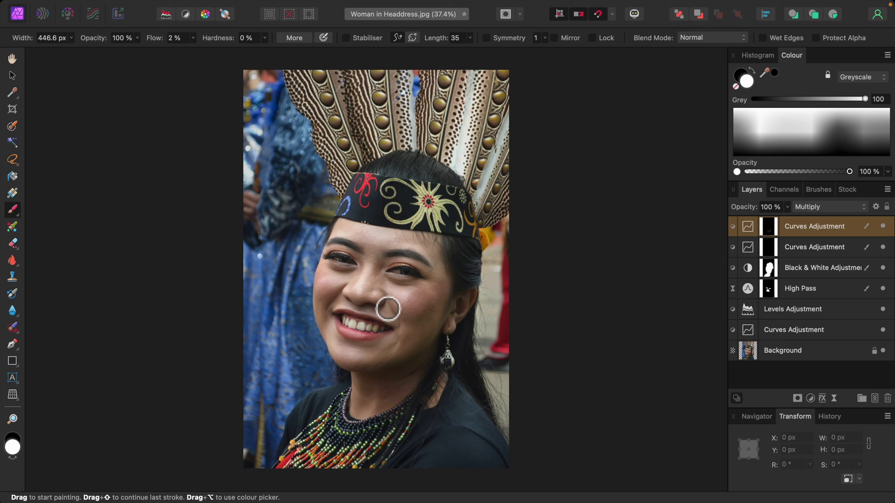
- Burn in darker areas on the face and background through the Multiply Curves mask, varying the brush width up to about 784 px
{"action": "key", "text": "bracketleft"}
{"action": "key", "text": "bracketleft"}
{"action": "key", "text": "bracketleft"}
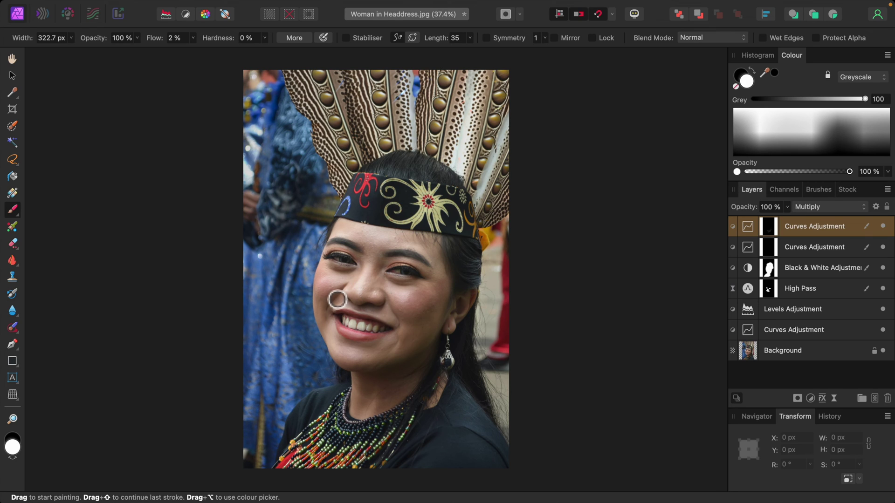
{"action": "key", "text": "bracketleft"}
{"action": "key", "text": "bracketleft"}
{"action": "key", "text": "bracketright"}
{"action": "key", "text": "bracketright"}
{"action": "key", "text": "bracketright"}
{"action": "key", "text": "bracketright"}
{"action": "key", "text": "bracketright"}
{"action": "key", "text": "bracketright"}
{"action": "key", "text": "bracketright"}
{"action": "key", "text": "bracketright"}
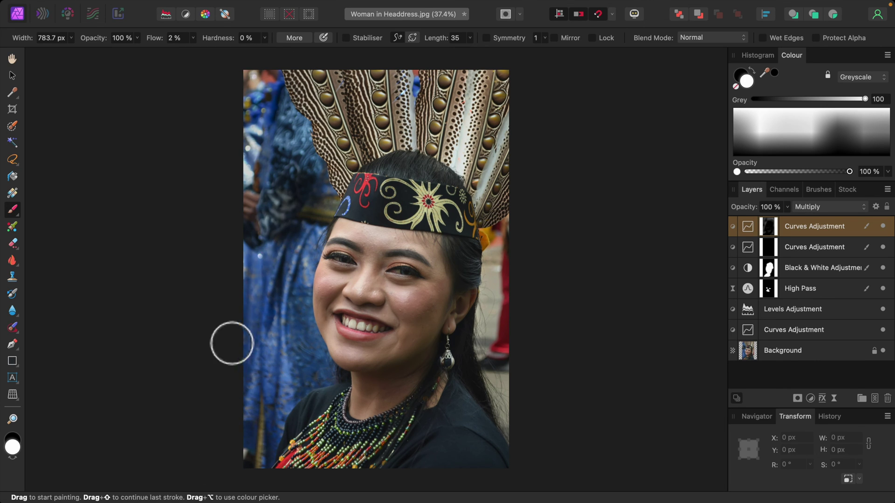
- Continue burning in darker areas of the portrait through the Multiply Curves mask, varying the brush width between about 348 and 1223 px
{"action": "key", "text": "bracketleft"}
{"action": "key", "text": "bracketleft"}
{"action": "key", "text": "bracketleft"}
{"action": "key", "text": "bracketleft"}
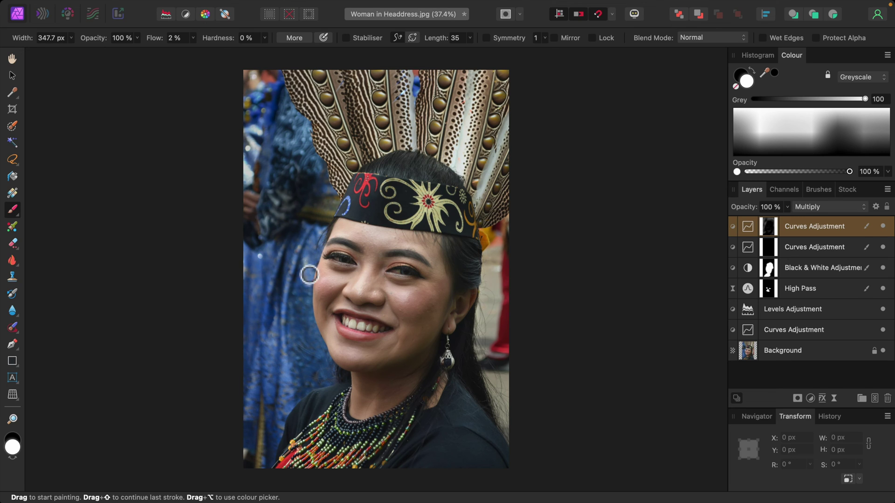
{"action": "key", "text": "bracketright"}
{"action": "key", "text": "bracketright"}
{"action": "key", "text": "bracketright"}
{"action": "key", "text": "bracketright"}
{"action": "key", "text": "bracketright"}
{"action": "key", "text": "bracketright"}
{"action": "key", "text": "bracketright"}
{"action": "key", "text": "bracketright"}
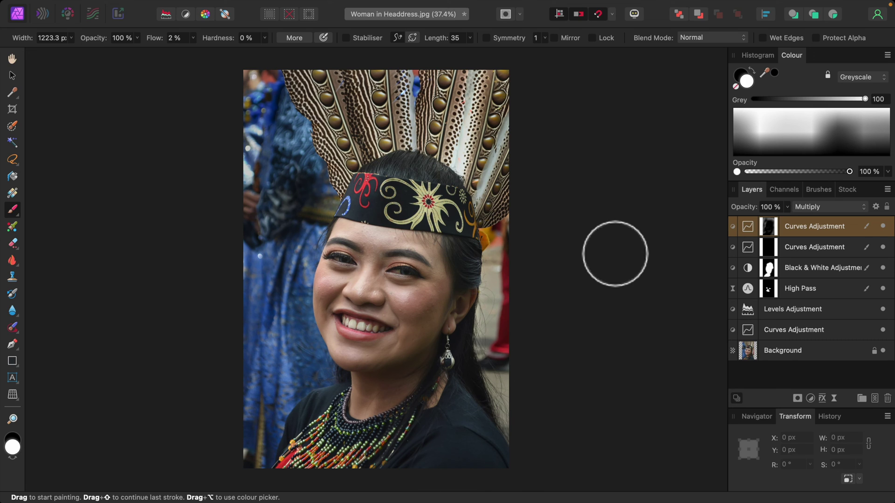
- Compare the photo with and without the Multiply Curves adjustment
{"action": "left_click", "coordinate": [883, 227]}
{"action": "left_click", "coordinate": [883, 226]}
{"action": "left_click", "coordinate": [883, 227]}
{"action": "left_click", "coordinate": [883, 227]}
{"action": "left_click", "coordinate": [883, 227]}
{"action": "left_click", "coordinate": [883, 227]}
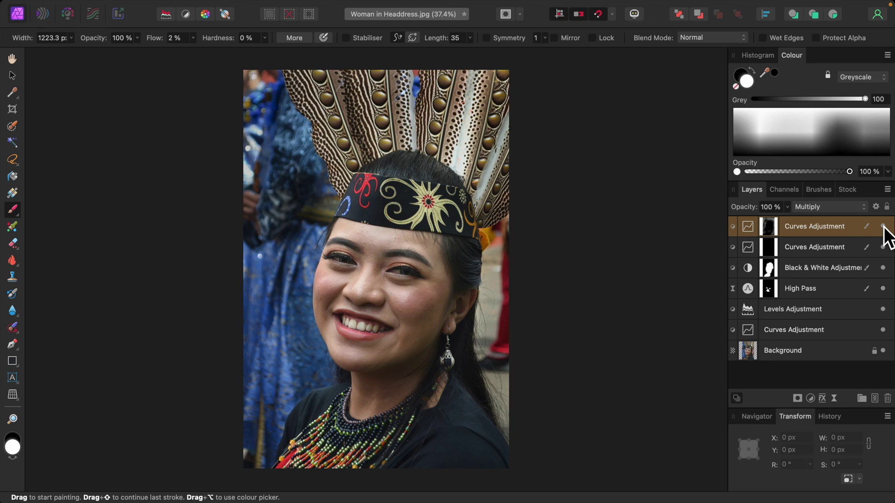
- Add another Curves adjustment on top of the stack and set its blend mode to Screen
{"action": "left_click", "coordinate": [815, 399]}
{"action": "scroll", "coordinate": [816, 425], "scroll_direction": "down", "scroll_amount": 3}
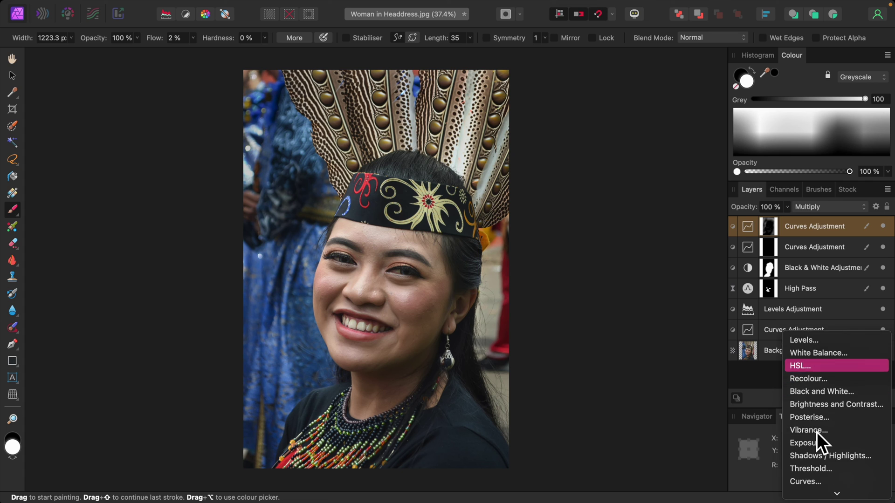
{"action": "scroll", "coordinate": [811, 462], "scroll_direction": "down", "scroll_amount": 2}
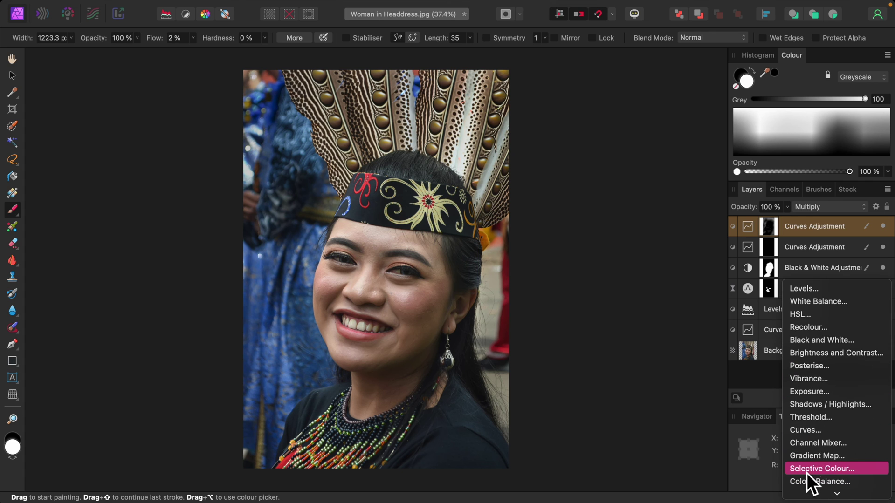
{"action": "left_click", "coordinate": [809, 430]}
{"action": "left_click", "coordinate": [785, 290]}
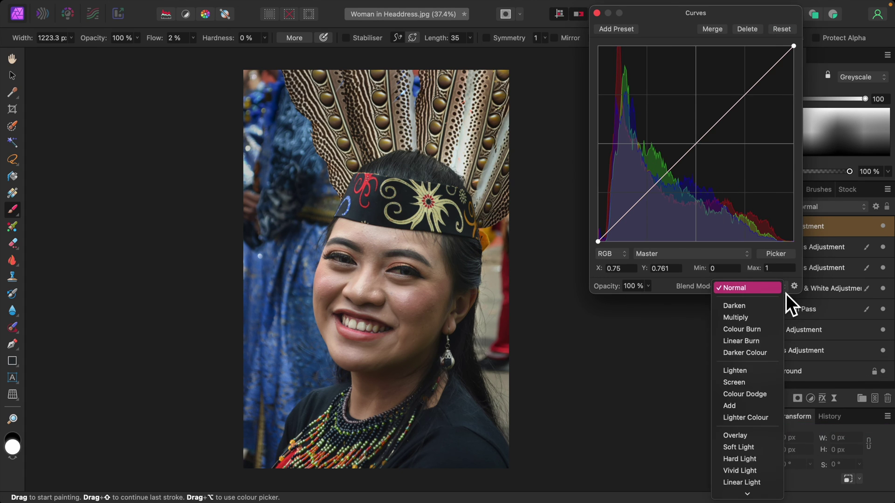
{"action": "left_click", "coordinate": [747, 386]}
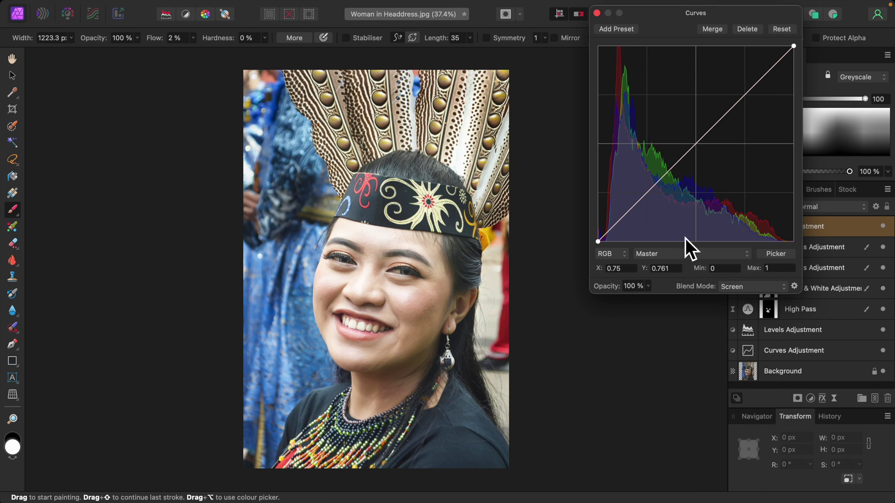
{"action": "left_click", "coordinate": [597, 13]}
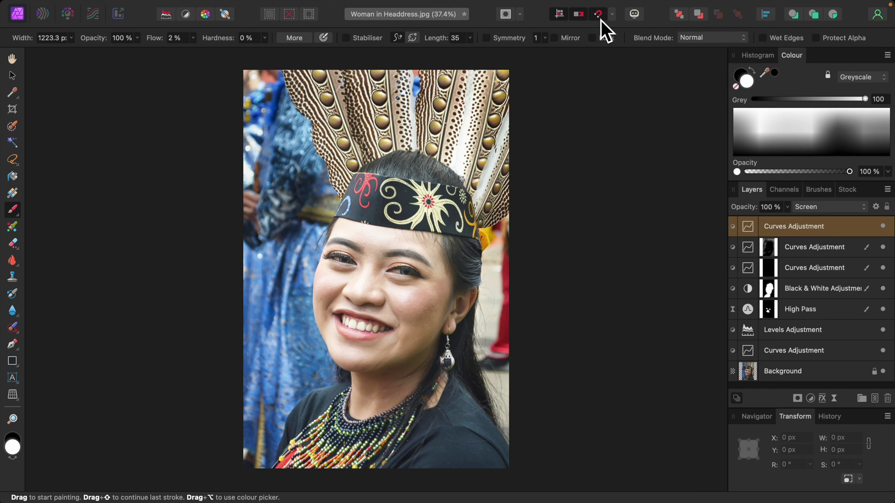
- Hide the Screen Curves adjustment with a black mask and dodge the face highlights with a white brush about 283 px wide
{"action": "key", "text": "super+i"}
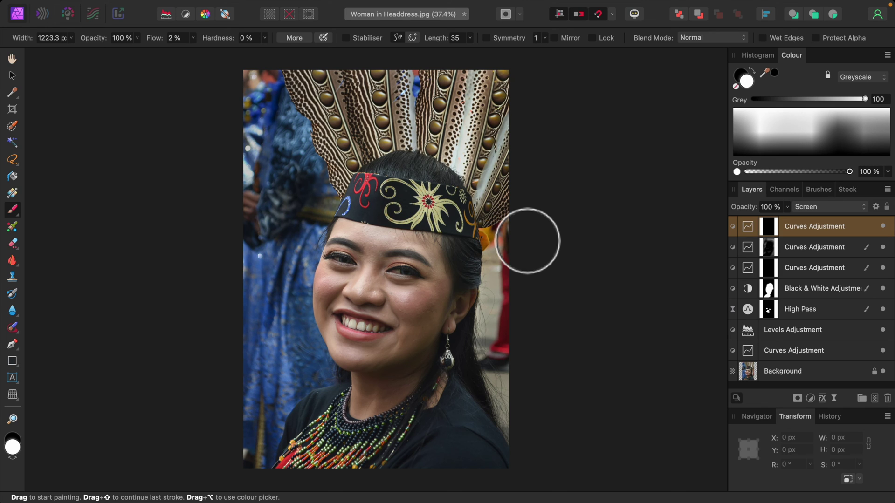
{"action": "key", "text": "bracketleft"}
{"action": "key", "text": "bracketleft"}
{"action": "key", "text": "bracketleft"}
{"action": "key", "text": "bracketleft"}
{"action": "key", "text": "bracketleft"}
{"action": "key", "text": "bracketleft"}
{"action": "key", "text": "bracketleft"}
{"action": "mouse_move", "coordinate": [378, 275]}
{"action": "left_mouse_down"}
{"action": "mouse_move", "coordinate": [366, 299]}
{"action": "mouse_move", "coordinate": [356, 295]}
{"action": "mouse_move", "coordinate": [373, 278]}
{"action": "left_mouse_up"}
{"action": "mouse_move", "coordinate": [426, 259]}
{"action": "left_mouse_down"}
{"action": "mouse_move", "coordinate": [339, 231]}
{"action": "mouse_move", "coordinate": [369, 274]}
{"action": "mouse_move", "coordinate": [332, 286]}
{"action": "mouse_move", "coordinate": [346, 289]}
{"action": "mouse_move", "coordinate": [380, 335]}
{"action": "mouse_move", "coordinate": [345, 325]}
{"action": "mouse_move", "coordinate": [390, 338]}
{"action": "mouse_move", "coordinate": [377, 357]}
{"action": "mouse_move", "coordinate": [344, 356]}
{"action": "mouse_move", "coordinate": [334, 341]}
{"action": "mouse_move", "coordinate": [360, 359]}
{"action": "left_mouse_up"}
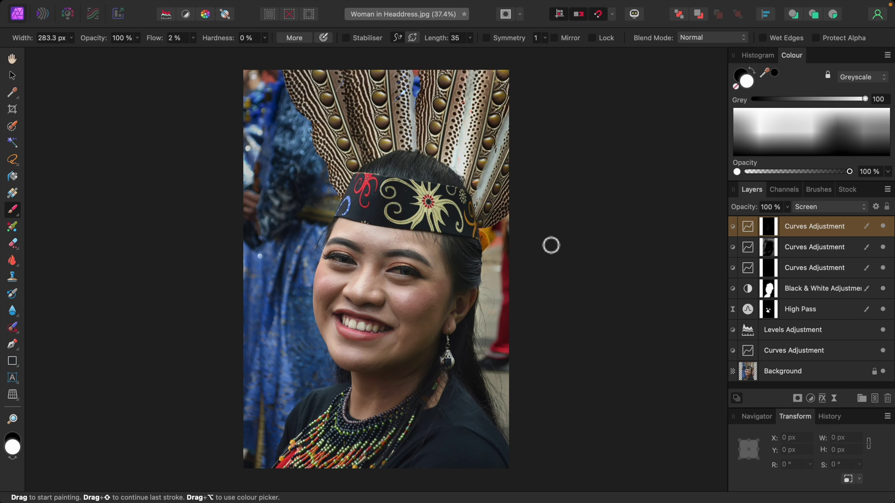
- Dodge more of the portrait through the Screen Curves mask, varying the brush width between about 298 and 791 px
{"action": "key", "text": "bracketright"}
{"action": "key", "text": "bracketright"}
{"action": "key", "text": "bracketright"}
{"action": "key", "text": "bracketright"}
{"action": "key", "text": "bracketright"}
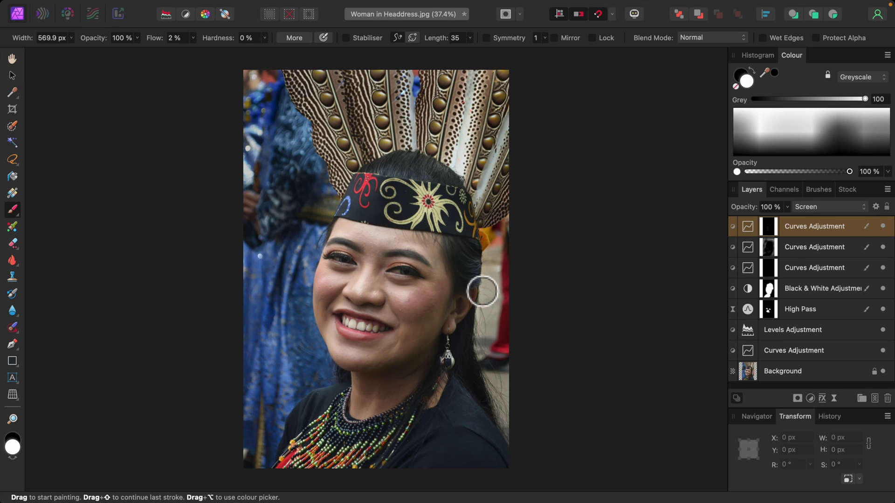
{"action": "key", "text": "bracketleft"}
{"action": "key", "text": "bracketleft"}
{"action": "key", "text": "bracketleft"}
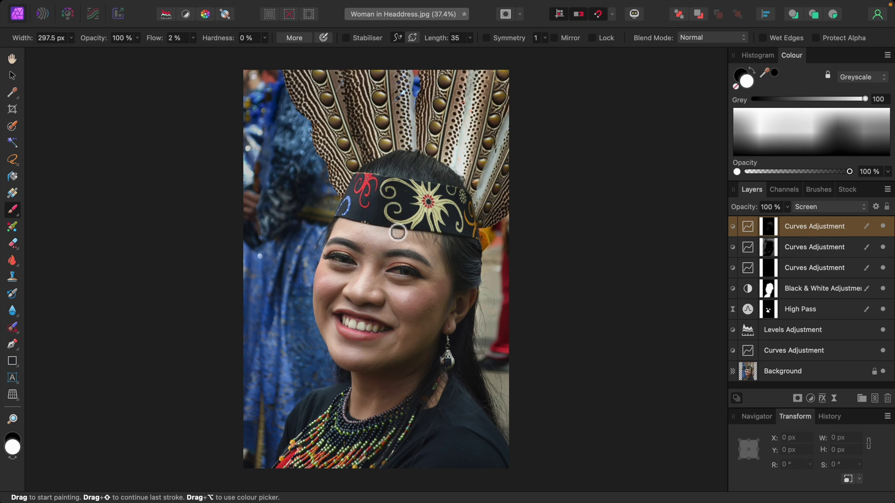
{"action": "key", "text": "bracketright"}
{"action": "key", "text": "bracketright"}
{"action": "key", "text": "bracketright"}
{"action": "key", "text": "bracketright"}
{"action": "key", "text": "bracketright"}
{"action": "key", "text": "bracketright"}
{"action": "key", "text": "bracketright"}
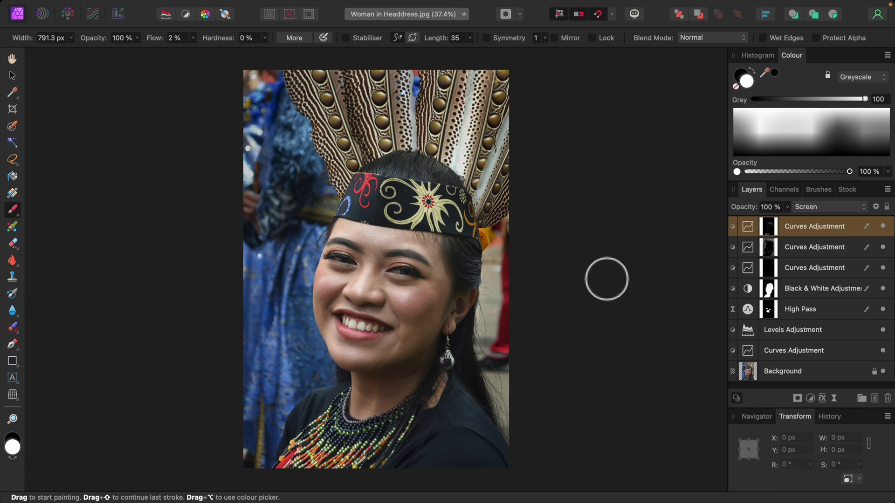
- Compare the photo with and without the Screen Curves adjustment
{"action": "left_click", "coordinate": [882, 227]}
{"action": "left_click", "coordinate": [882, 227]}
{"action": "left_click", "coordinate": [883, 227]}
{"action": "left_click", "coordinate": [883, 226]}
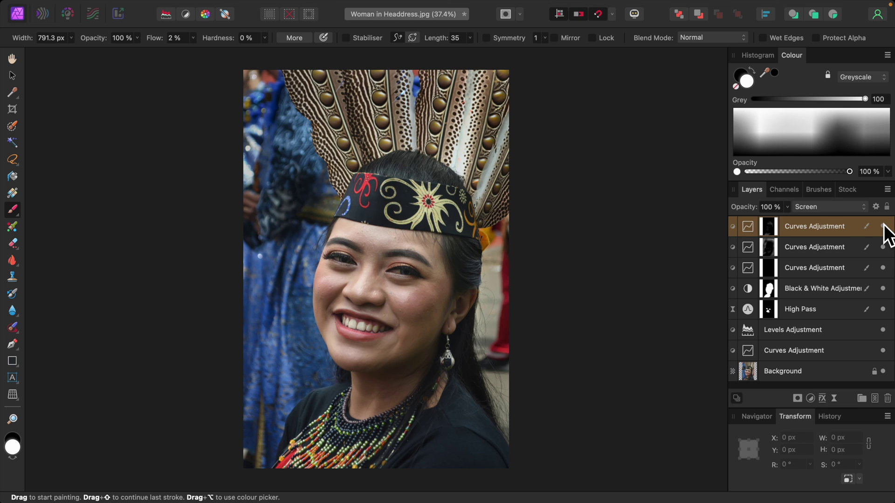
{"action": "left_click", "coordinate": [883, 226]}
{"action": "left_click", "coordinate": [883, 226]}
- Add an HSL adjustment and set the saturation shift of the reds to 3%
{"action": "left_click", "coordinate": [811, 400]}
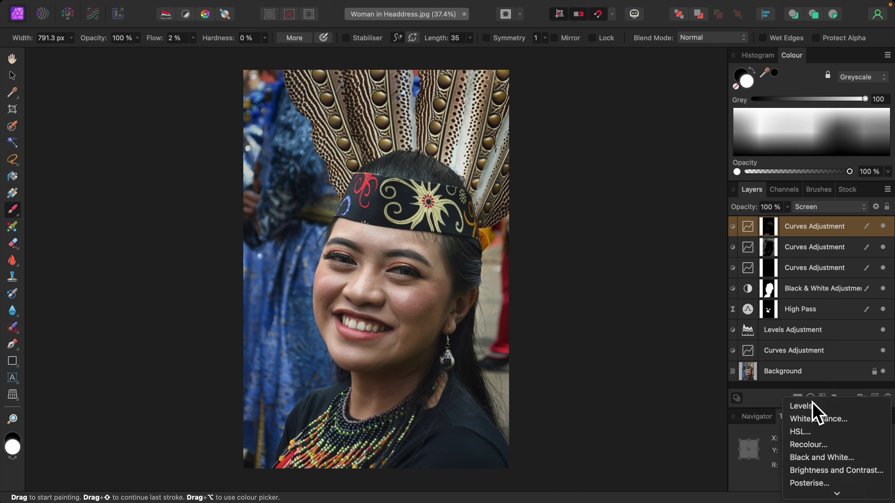
{"action": "left_click", "coordinate": [801, 432]}
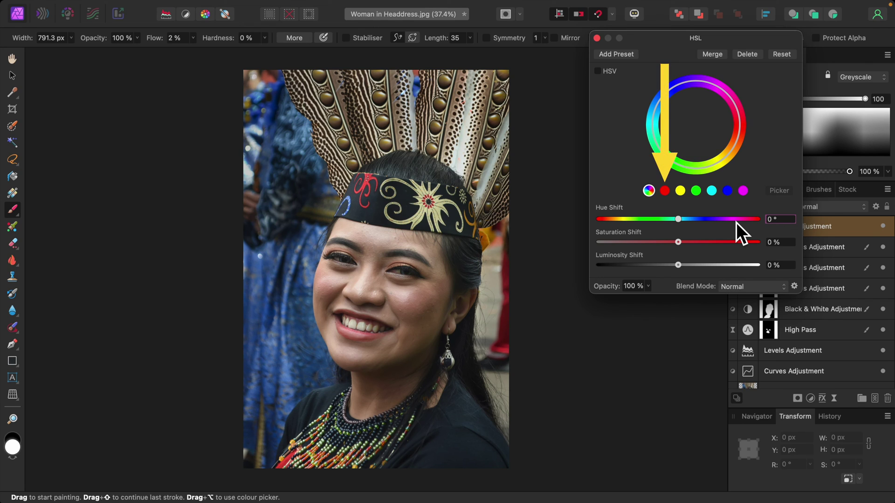
{"action": "left_click", "coordinate": [667, 195]}
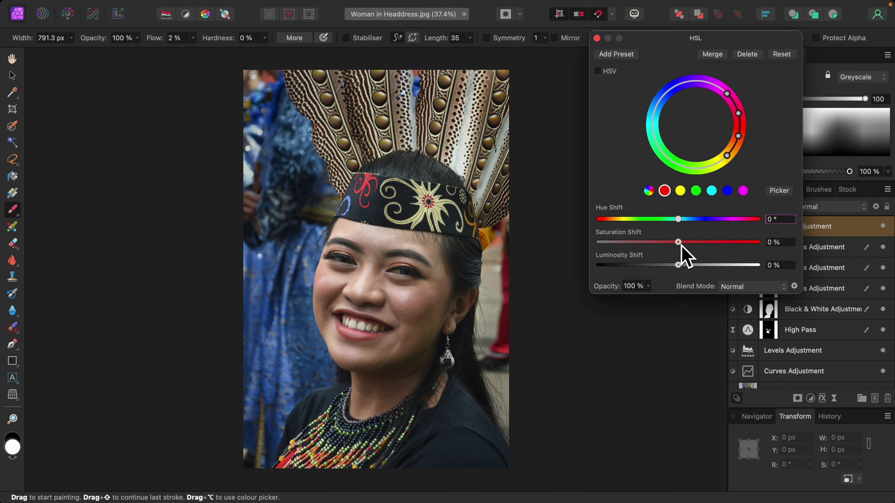
{"action": "left_click_drag", "start_coordinate": [678, 242], "coordinate": [683, 246]}
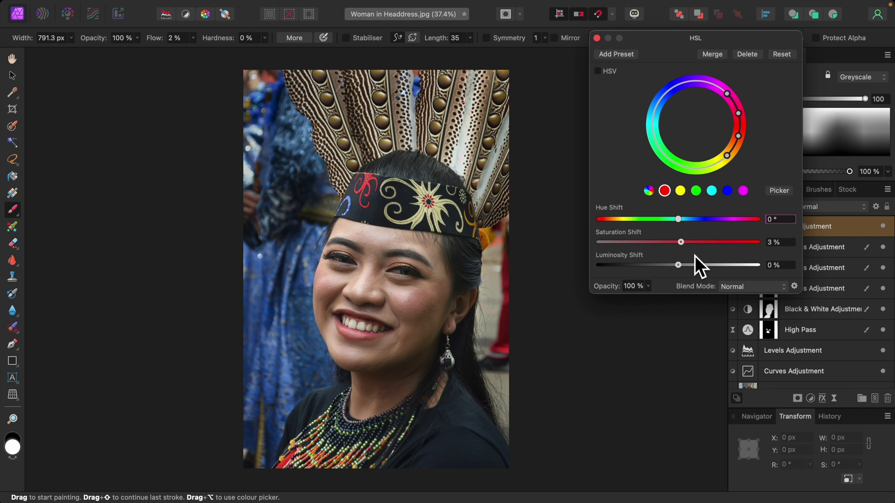
- Slightly raise the saturation of the yellows in the HSL adjustment and set the overall saturation shift to 4%
{"action": "left_click", "coordinate": [681, 194]}
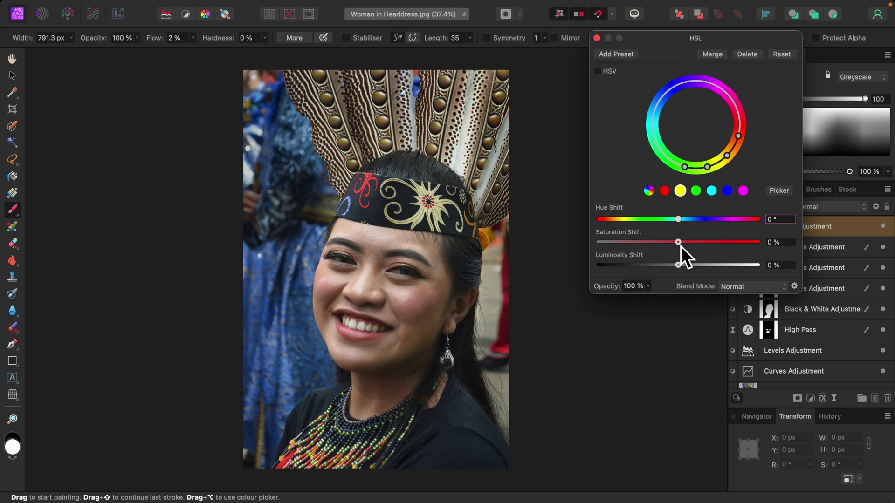
{"action": "left_click_drag", "start_coordinate": [678, 242], "coordinate": [682, 247]}
{"action": "left_click", "coordinate": [649, 191]}
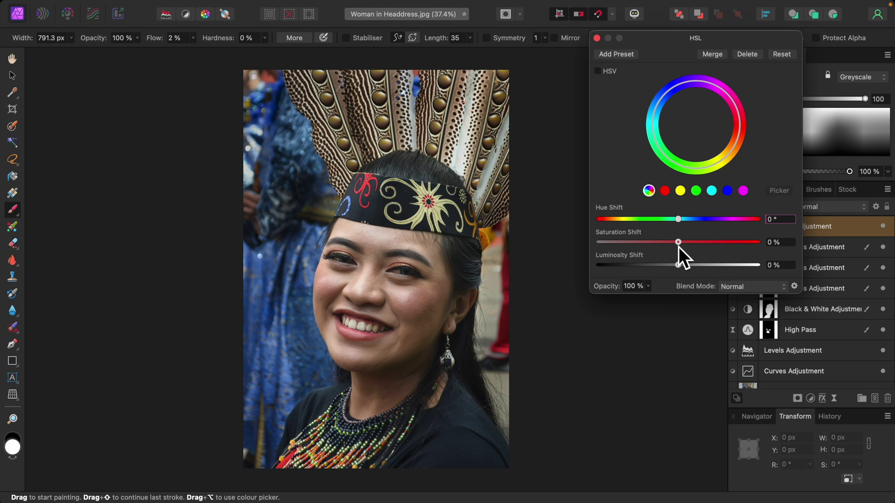
{"action": "left_click_drag", "start_coordinate": [680, 245], "coordinate": [682, 246]}
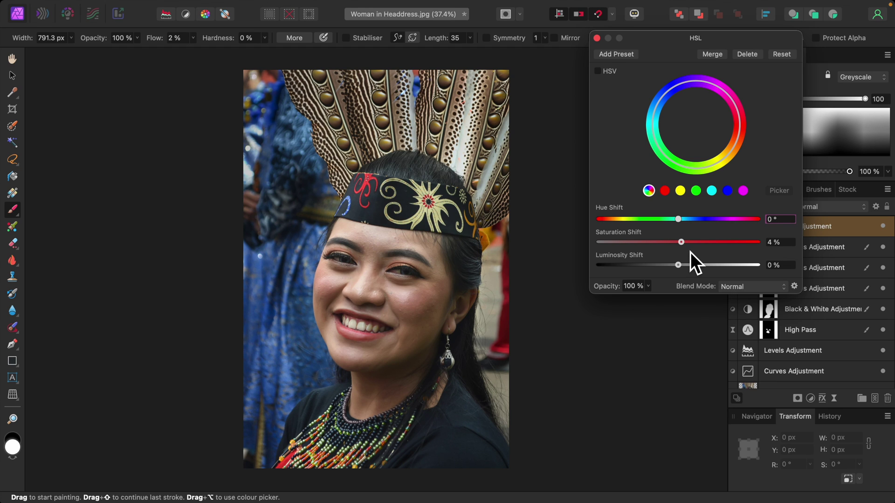
{"action": "left_click", "coordinate": [597, 39]}
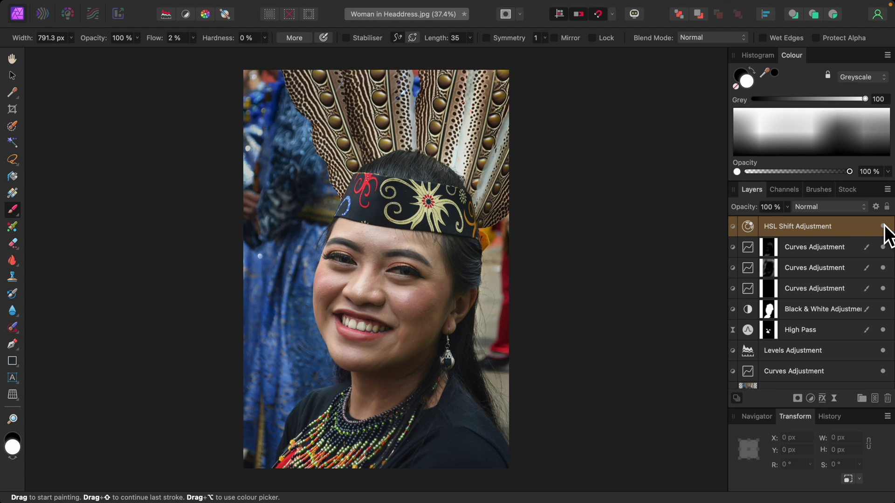
- Select all the layers from the HSL adjustment to the lowest Curves adjustment and compare the photo with and without them
{"action": "key", "text": "shift"}
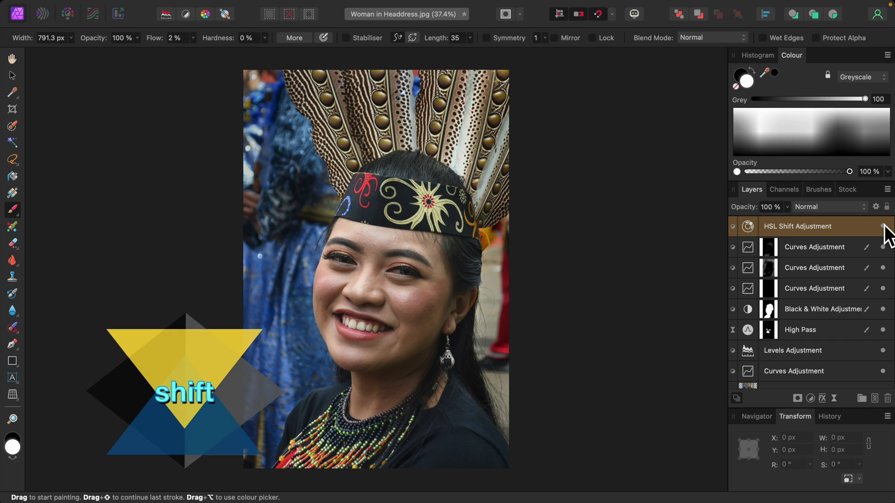
{"action": "left_click", "coordinate": [795, 373], "text": "shift"}
{"action": "left_click", "coordinate": [883, 371]}
{"action": "left_click", "coordinate": [883, 372]}
{"action": "left_click", "coordinate": [883, 371]}
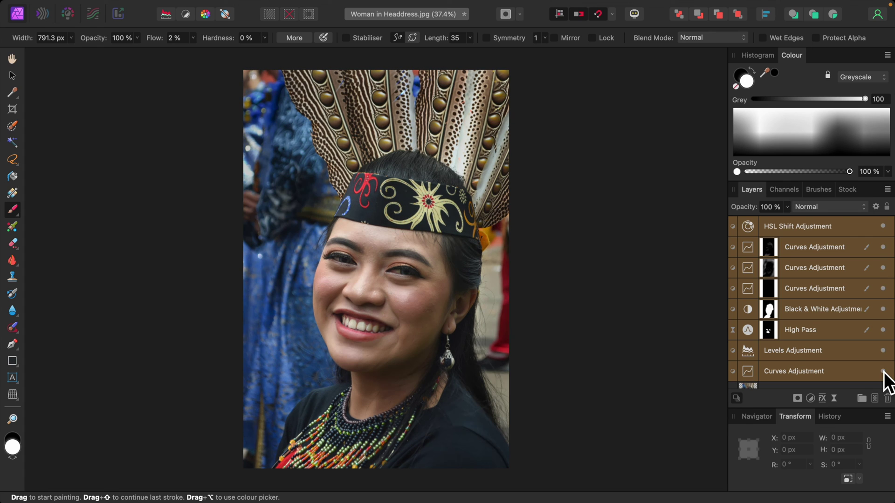
{"action": "left_click", "coordinate": [883, 371]}
{"action": "left_click", "coordinate": [883, 372]}
{"action": "left_click", "coordinate": [883, 371]}
{"action": "left_click", "coordinate": [883, 372]}
{"action": "left_click", "coordinate": [883, 371]}
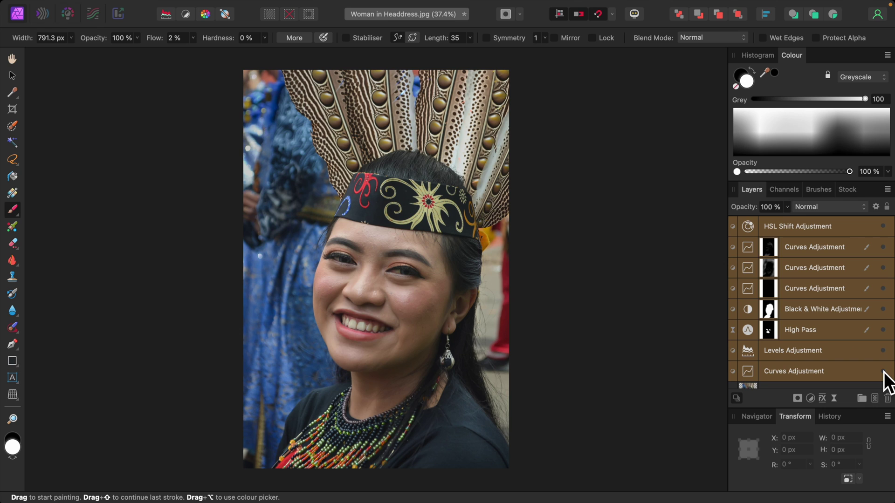
{"action": "left_click", "coordinate": [884, 371]}
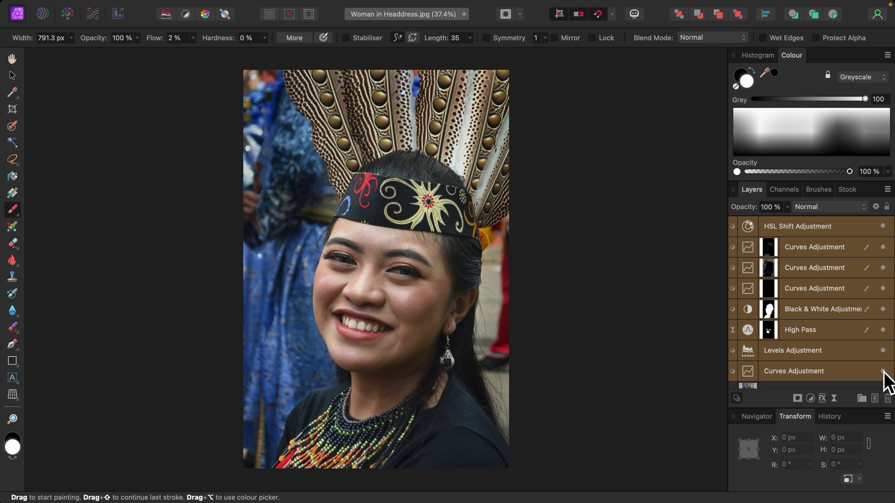